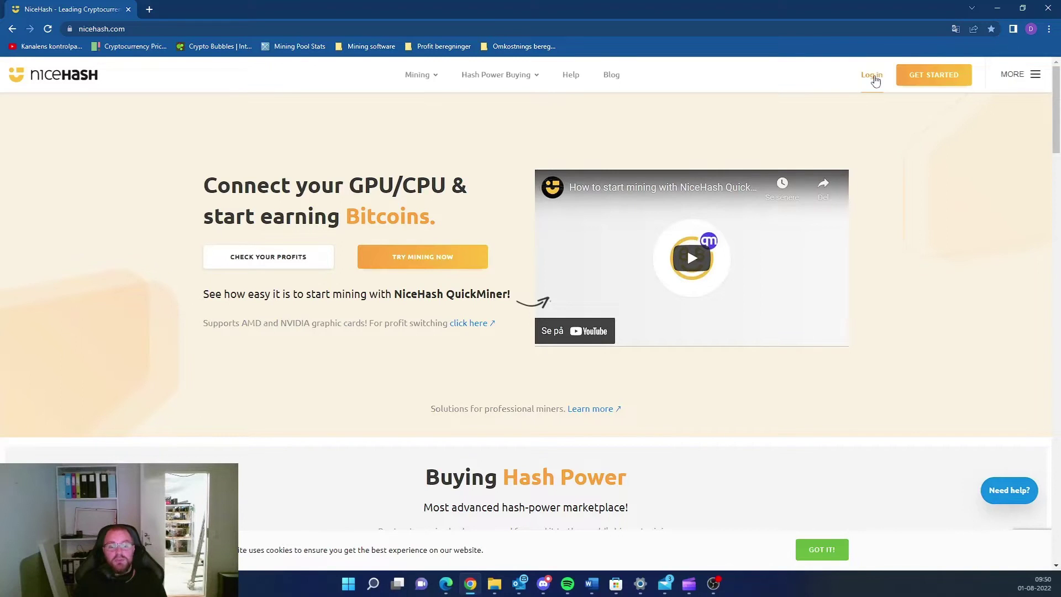
Open the NiceHash sign-up form and enter the account e-mail address and password.
left_click(872, 76)
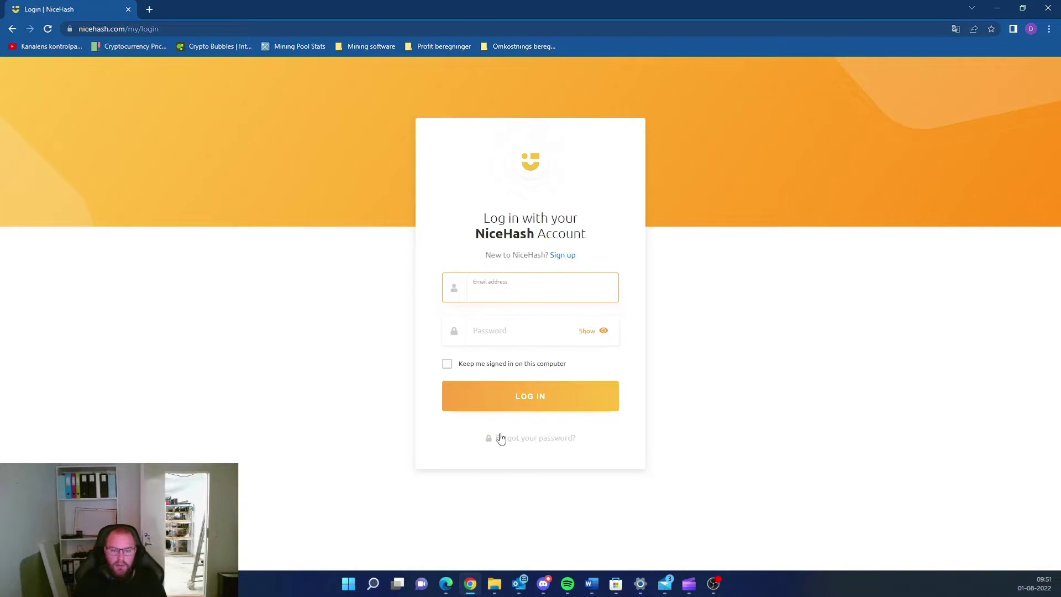
left_click(564, 255)
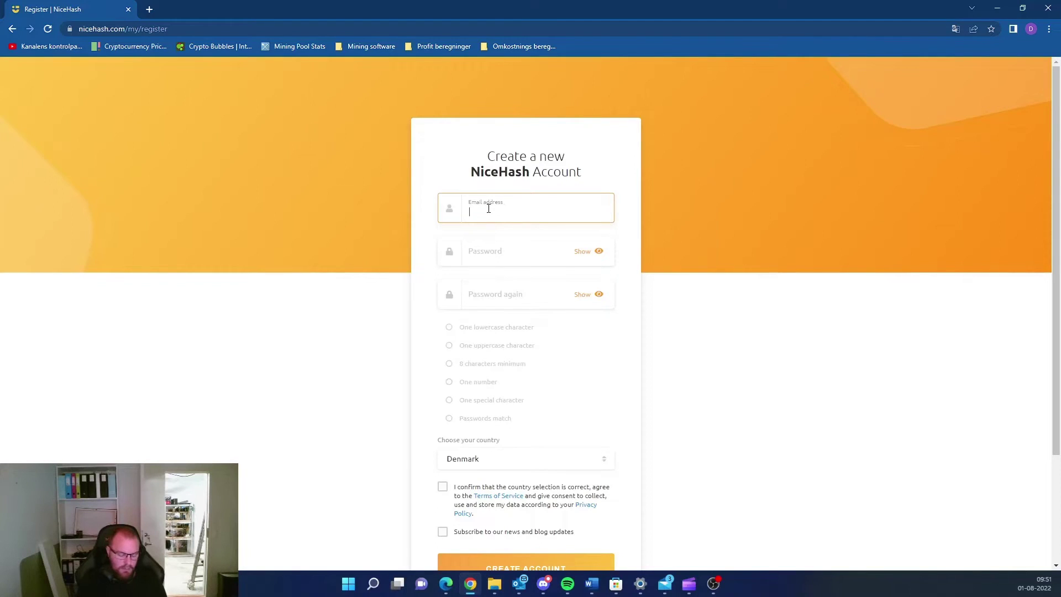
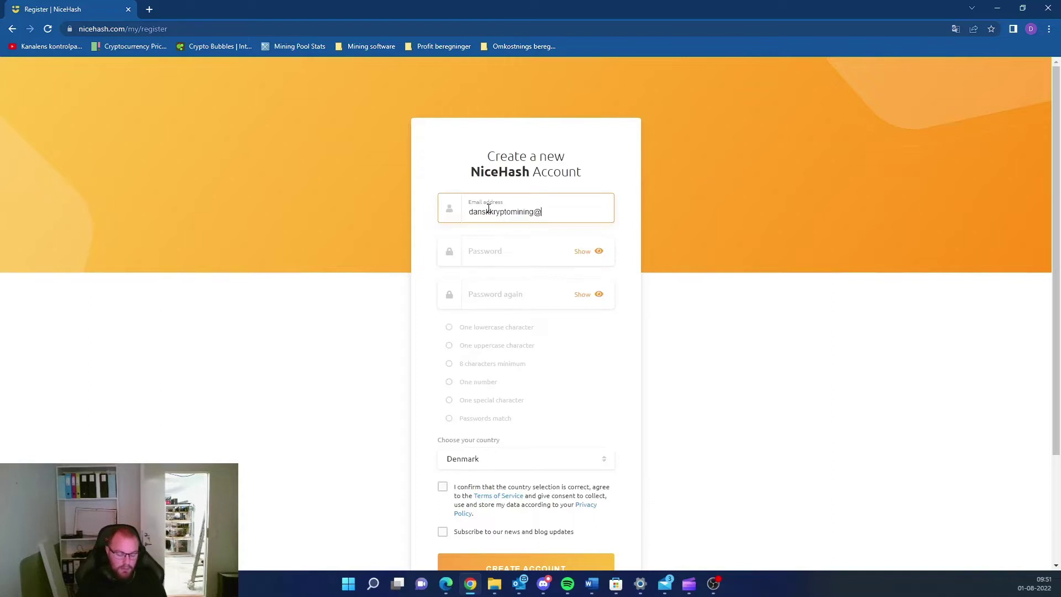
key("Tab")
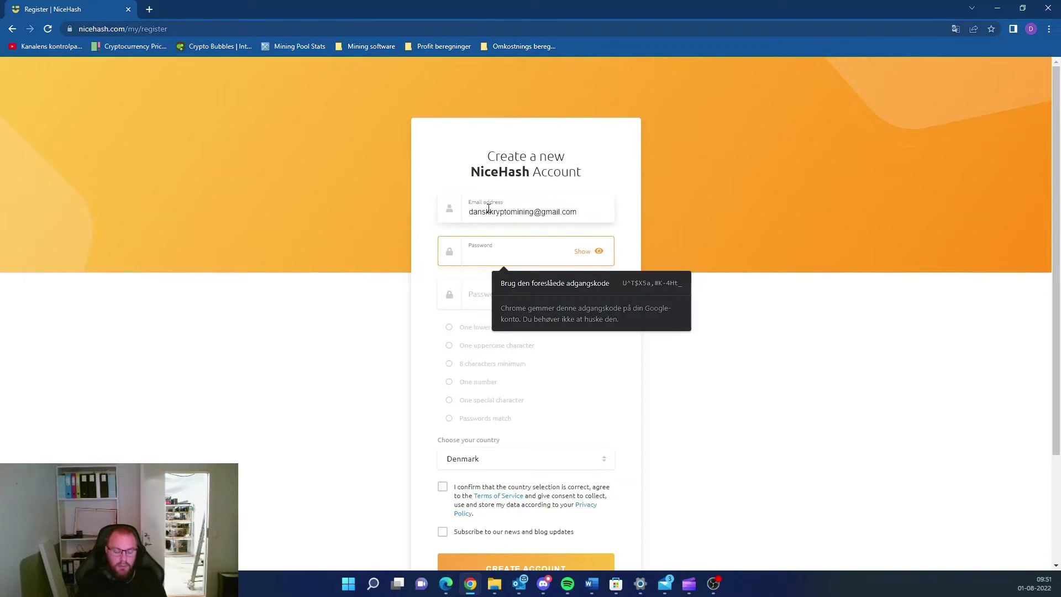
key("BackSpace")
key("BackSpace")
key("BackSpace")
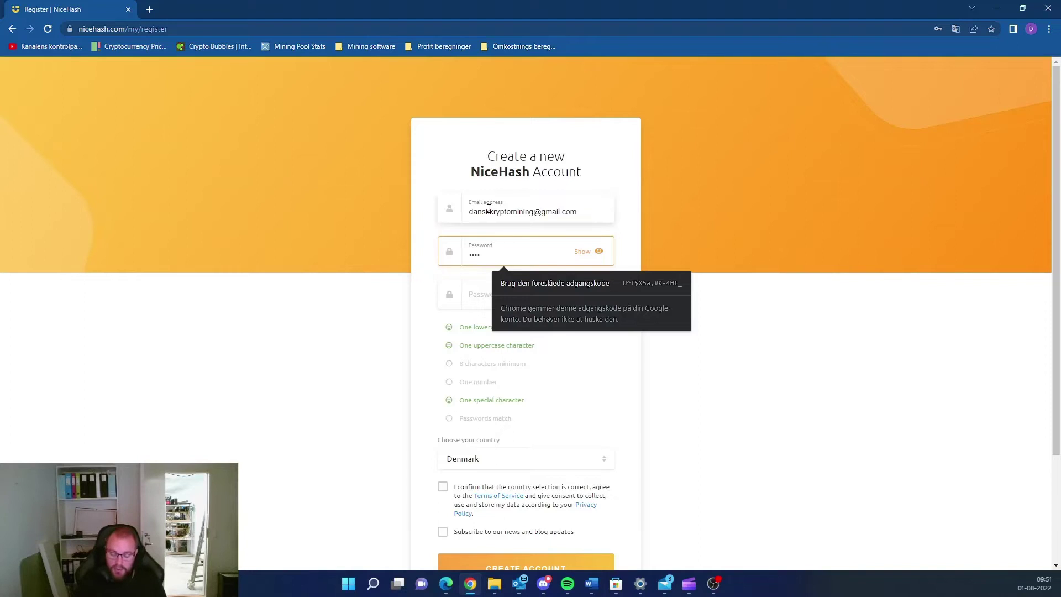
Repeat the password, accept the Denmark country confirmation and terms, and create the account.
key("Tab")
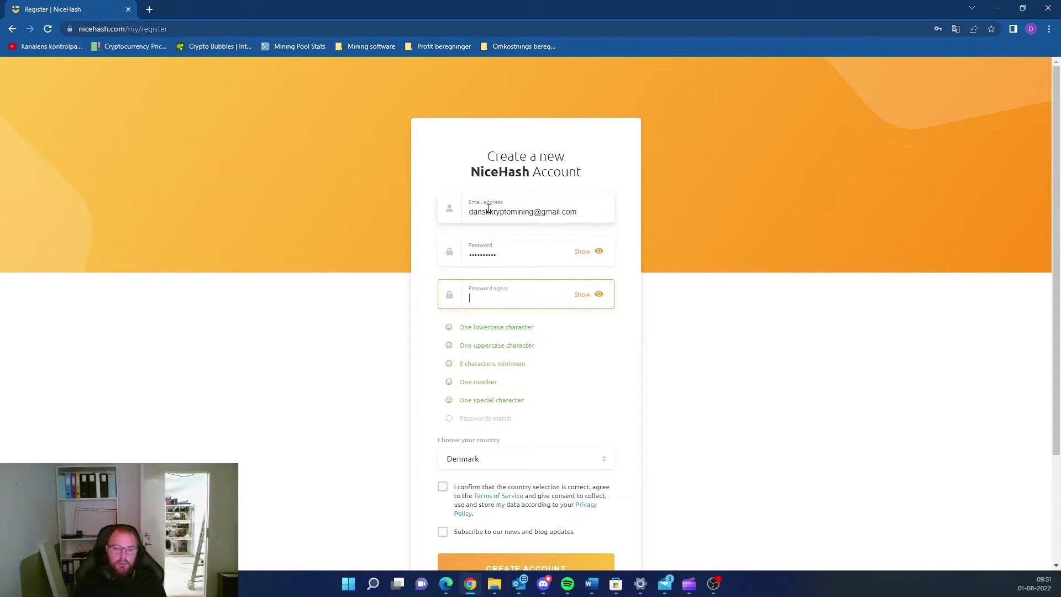
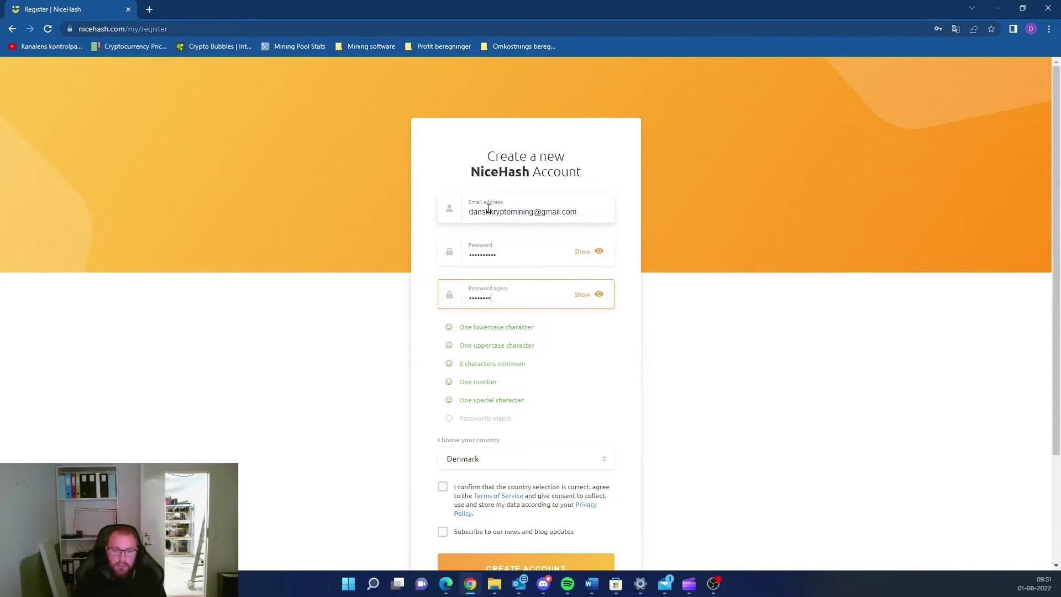
key("Tab")
scroll(483, 427, "down", 1)
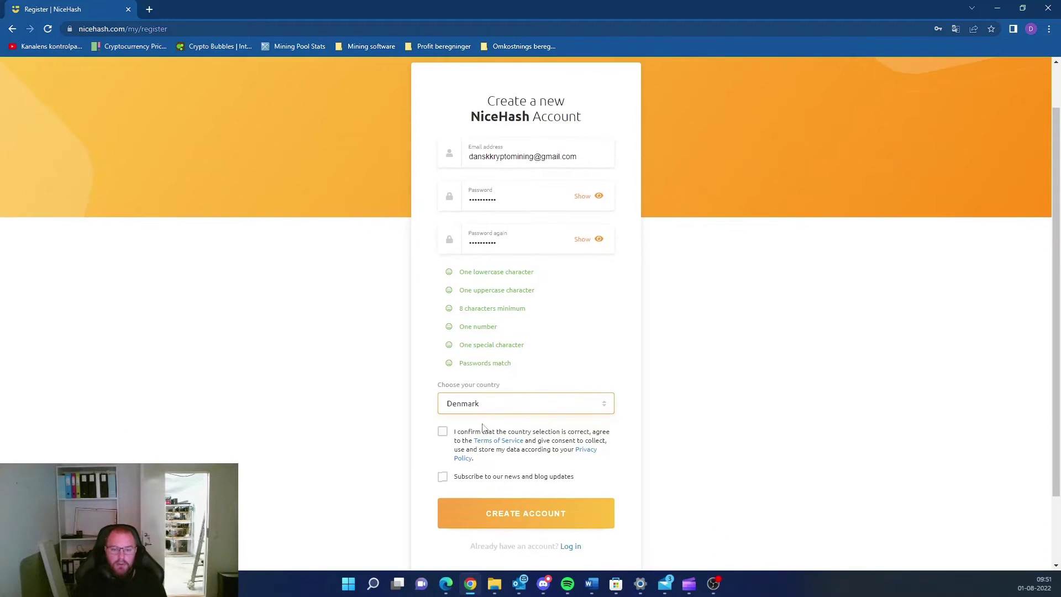
left_click(442, 432)
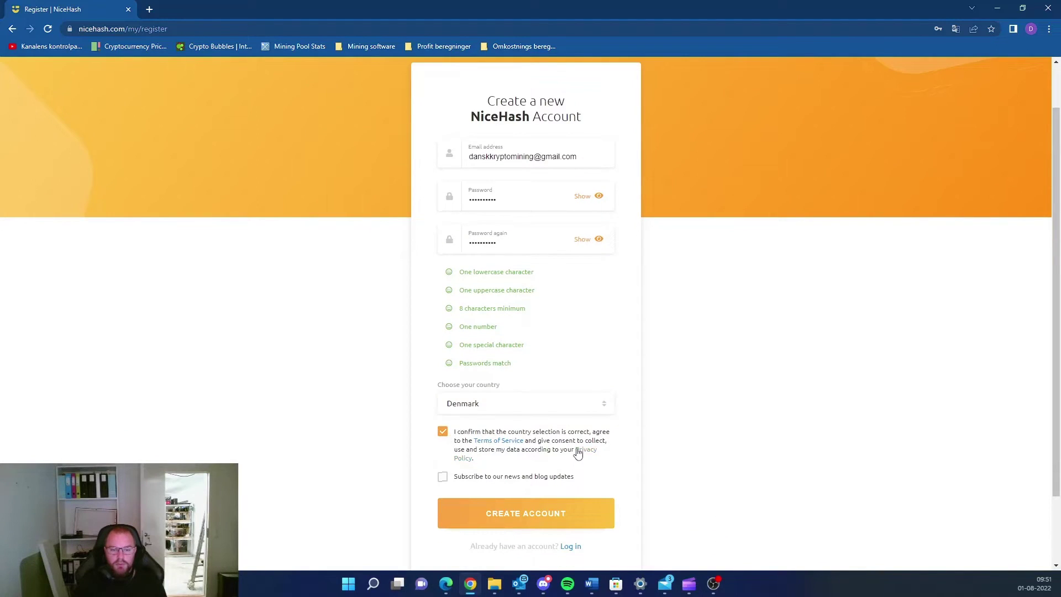
scroll(531, 400, "down", 2)
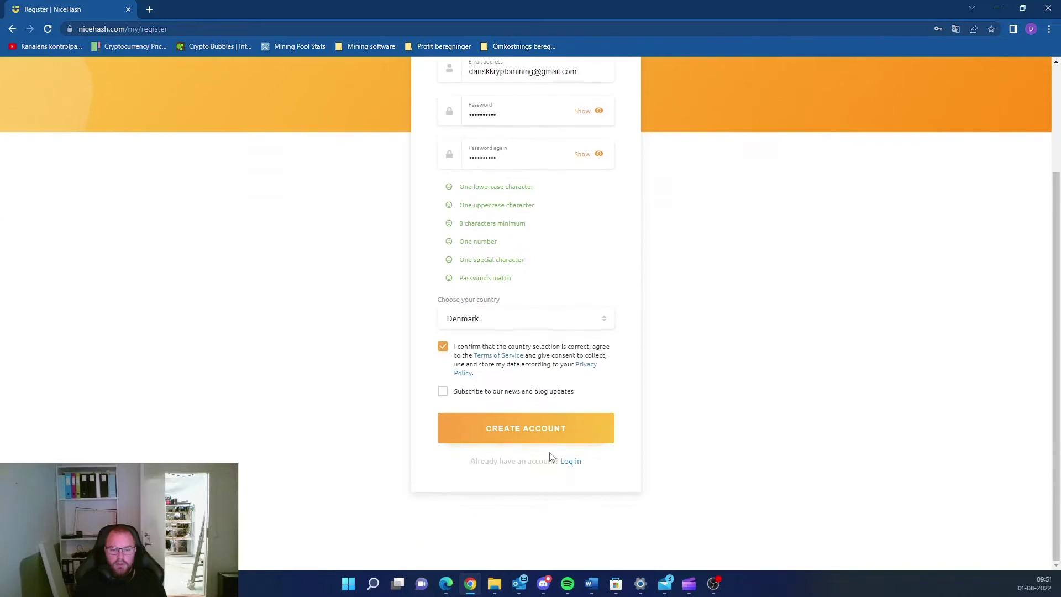
left_click(531, 432)
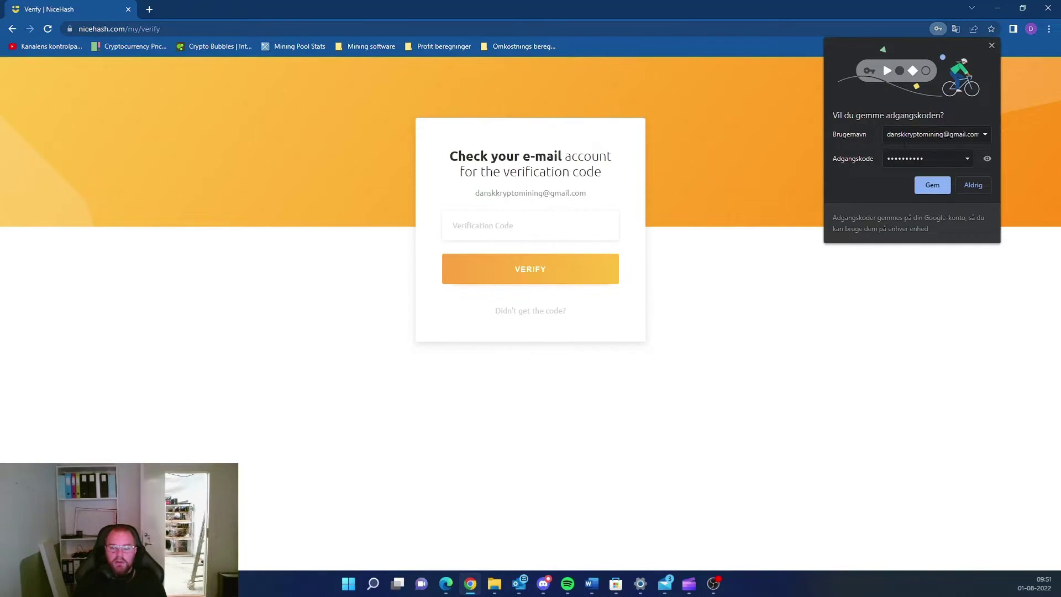
Save the new NiceHash account password in Chrome and return to the verification page.
left_click(922, 185)
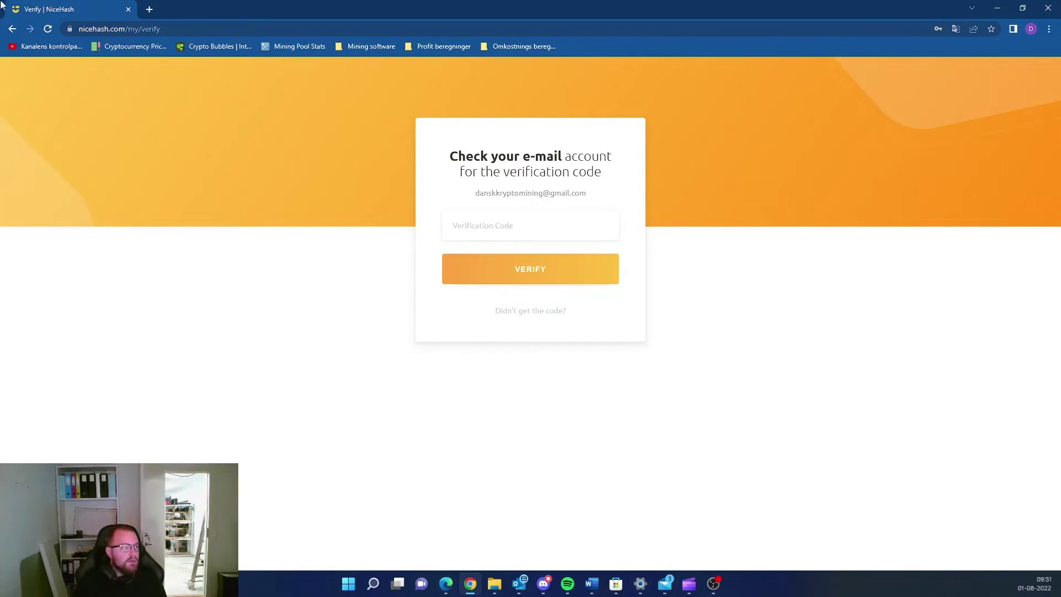
left_click(148, 9)
middle_click(200, 12)
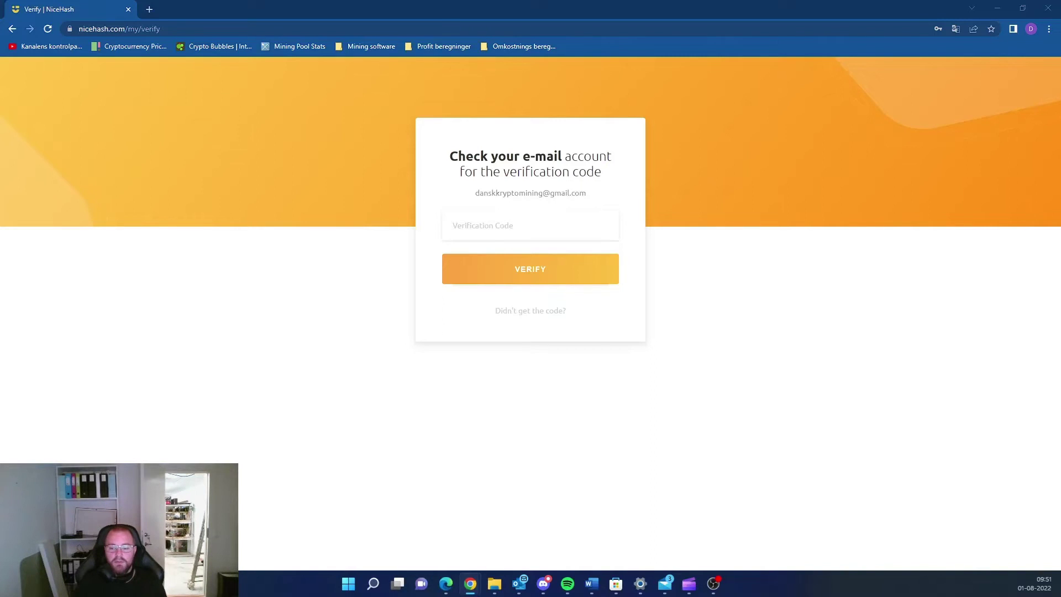
Paste the verification code copied from the Outlook confirmation e-mail into the Verification Code field.
left_click(519, 583)
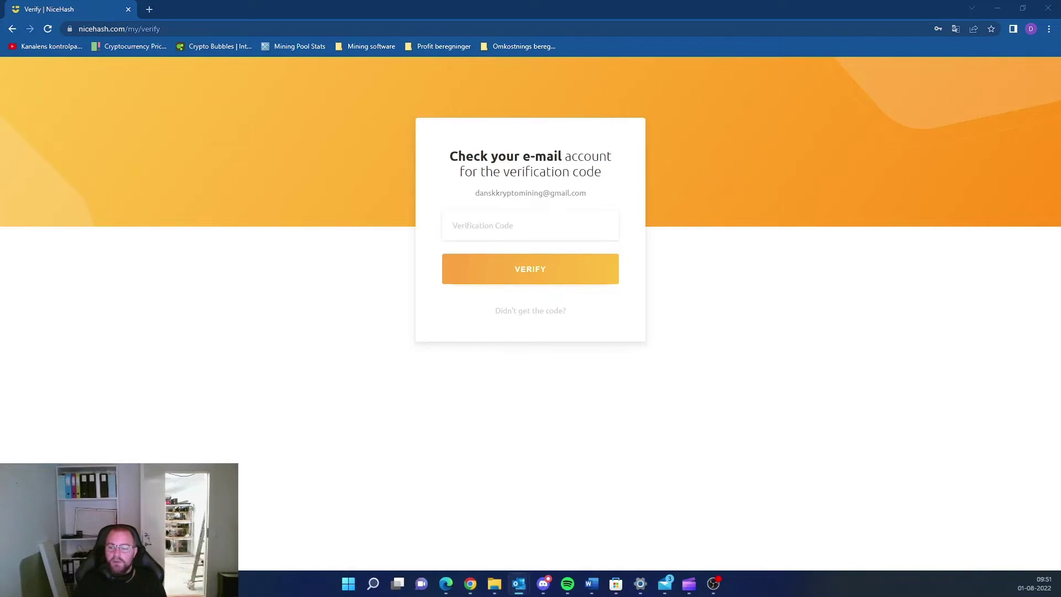
left_click(473, 221)
key("ctrl+v")
Verify the account, log in with Keep me signed in, and submit the e-mailed login code.
left_click(499, 264)
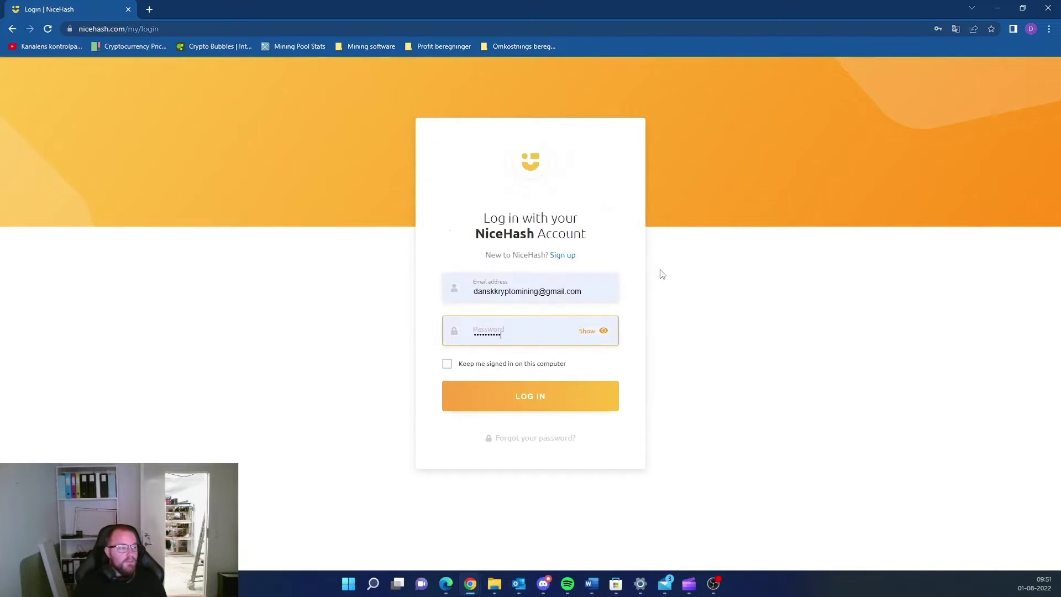
left_click(519, 363)
left_click(521, 393)
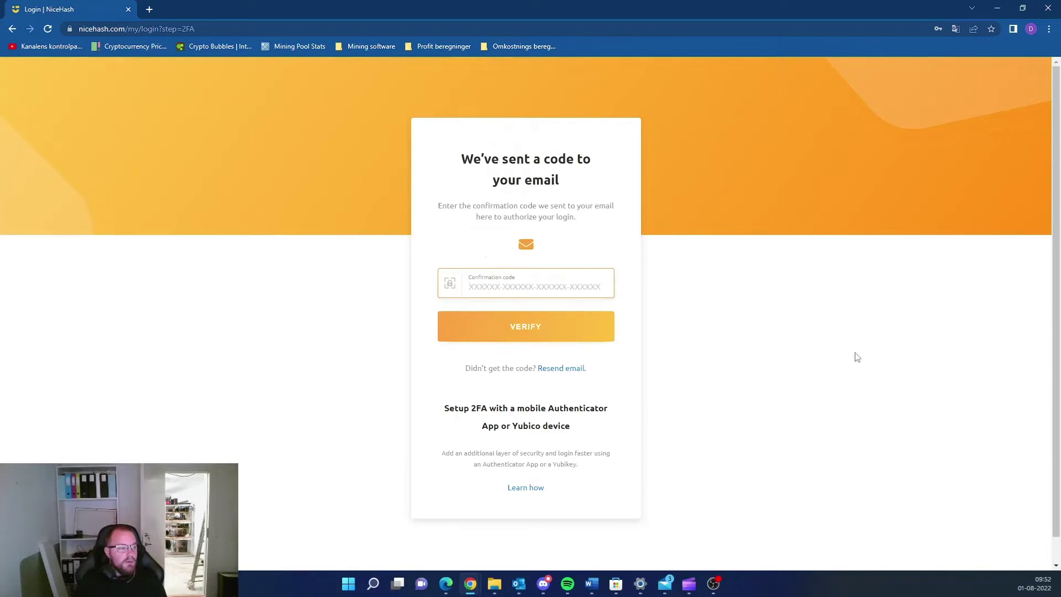
key("ctrl+v")
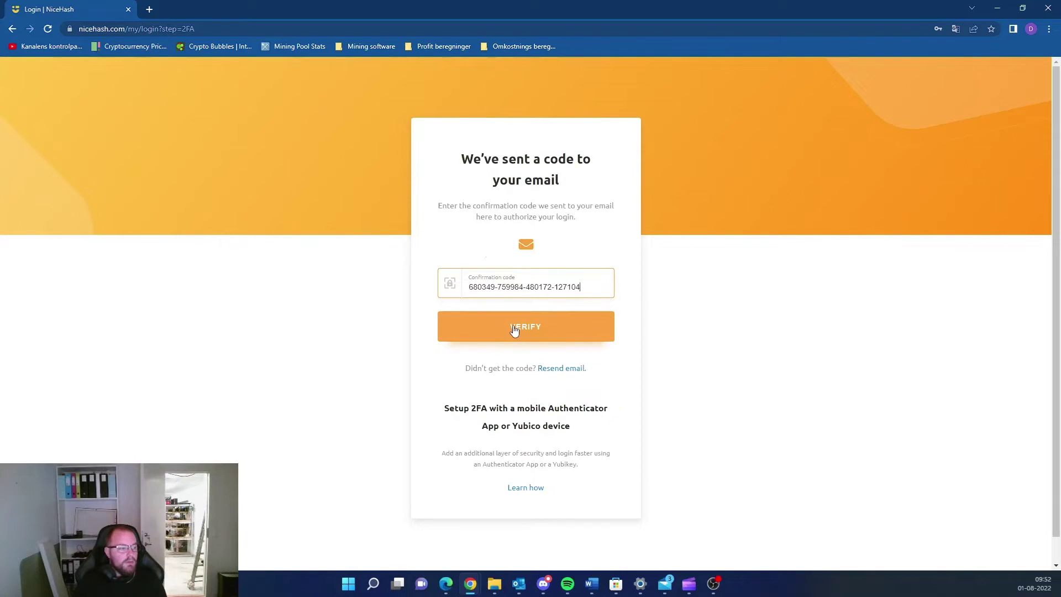
left_click(513, 329)
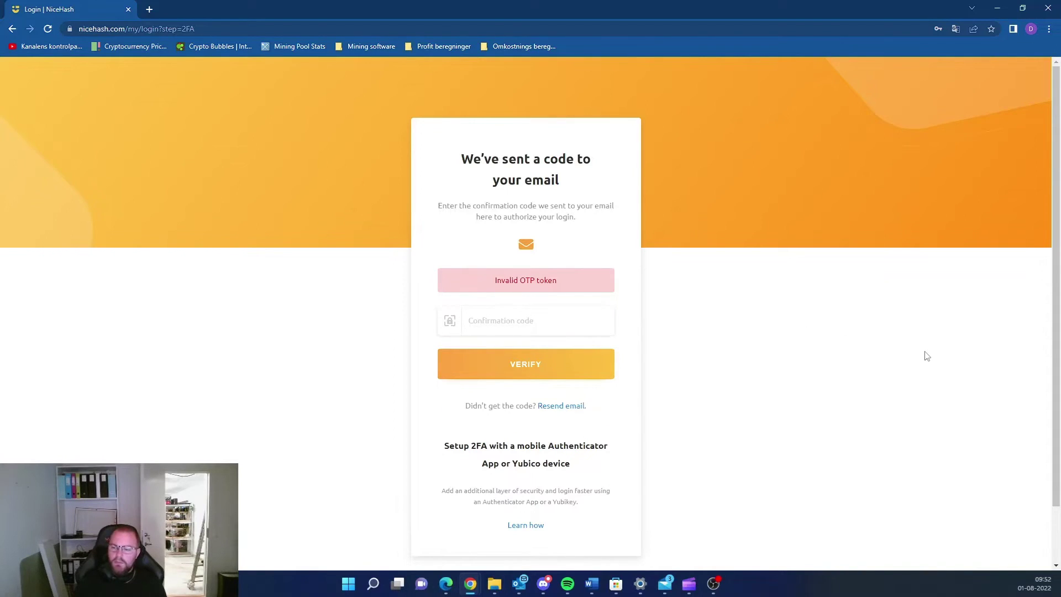
Paste the newer login confirmation code from the mail and submit it again.
key("alt+Tab")
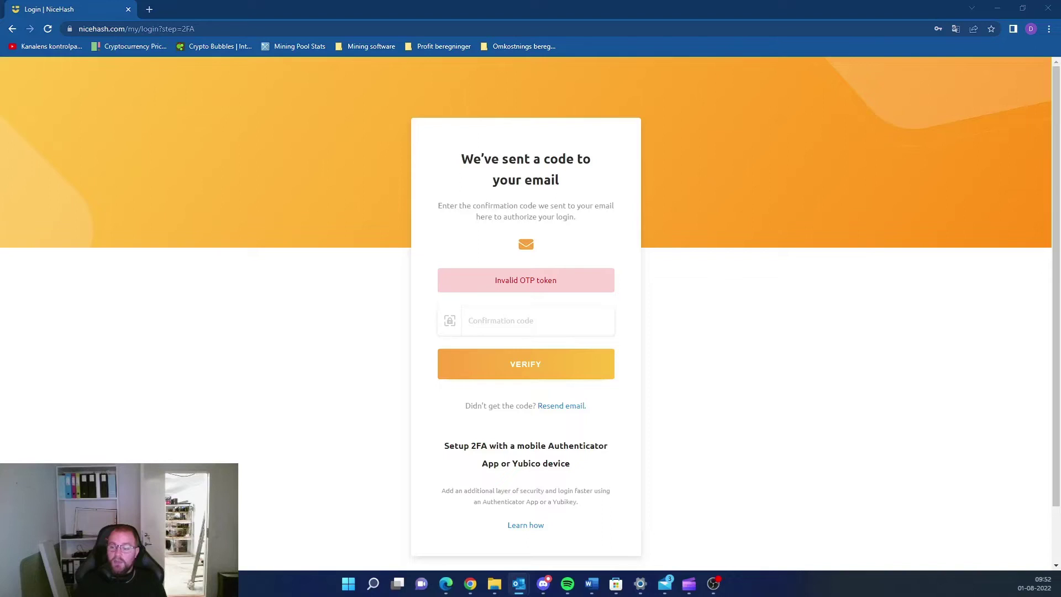
left_click(486, 319)
key("ctrl+v")
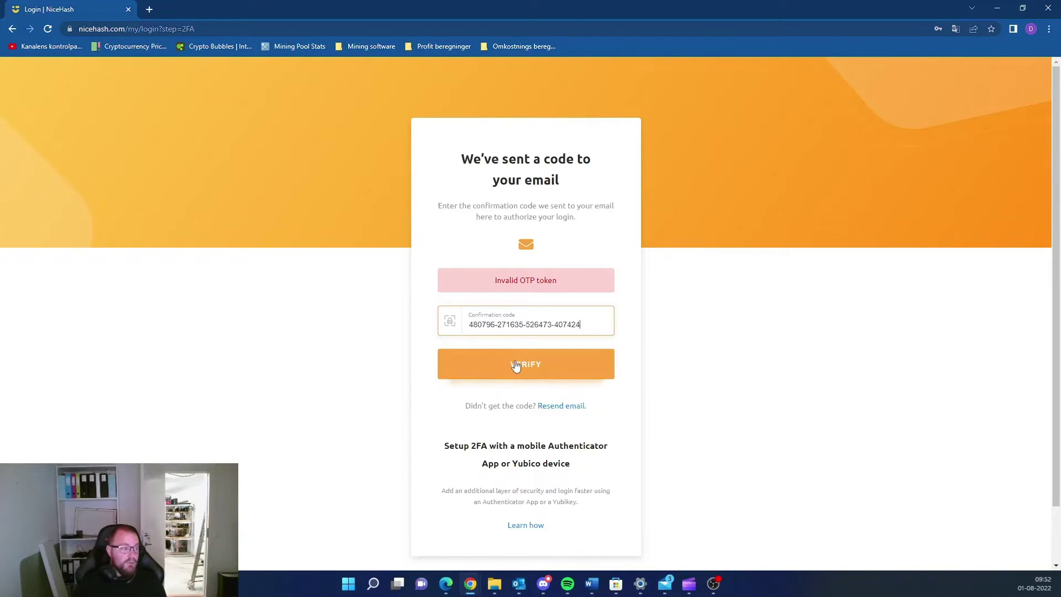
left_click(515, 365)
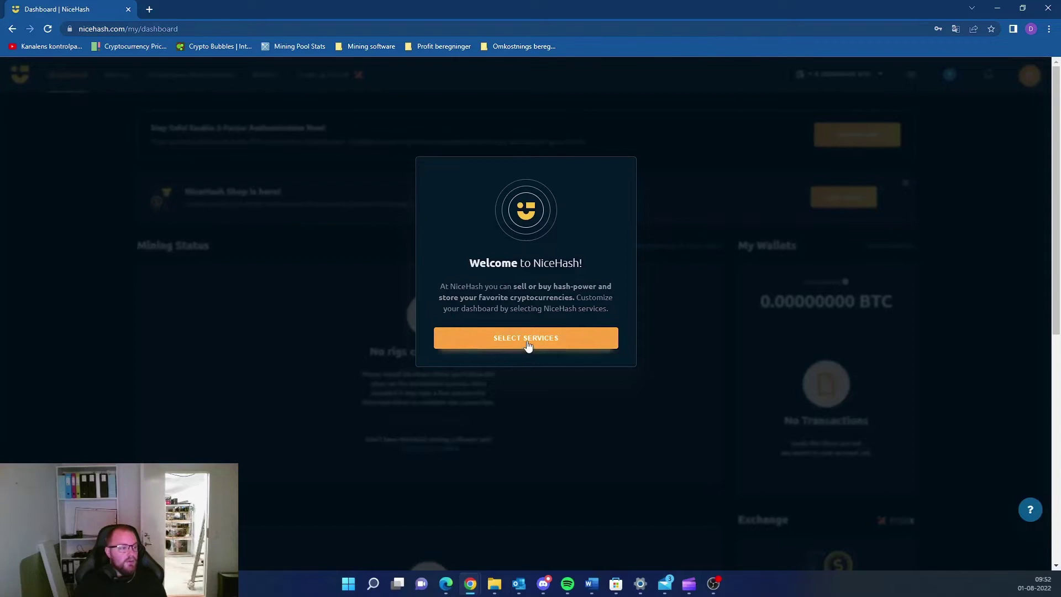
Keep both Cryptocurrency Wallet and Mining services on and start using NiceHash.
left_click(528, 345)
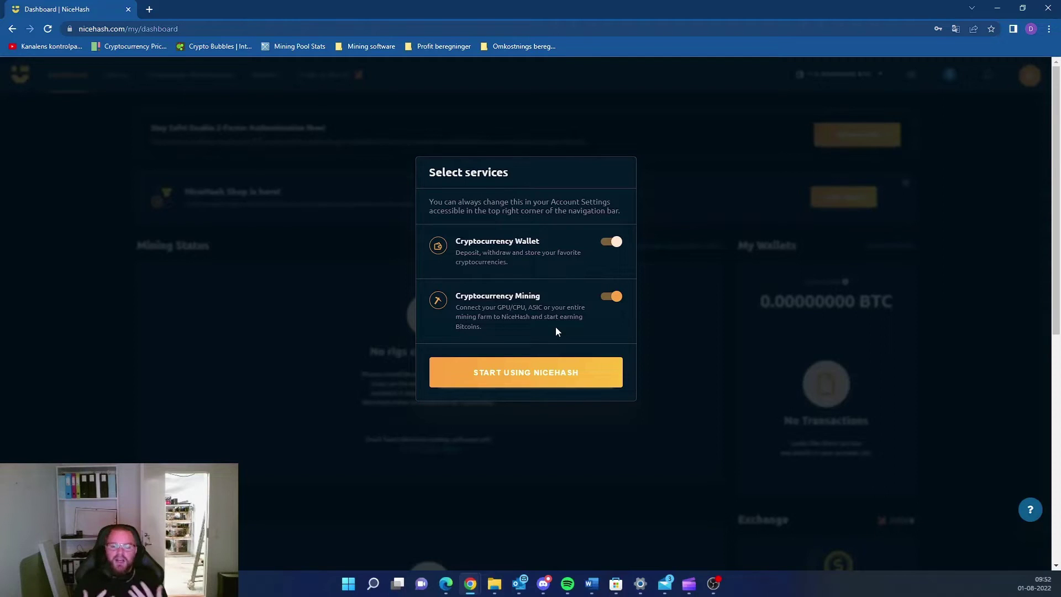
left_click(509, 372)
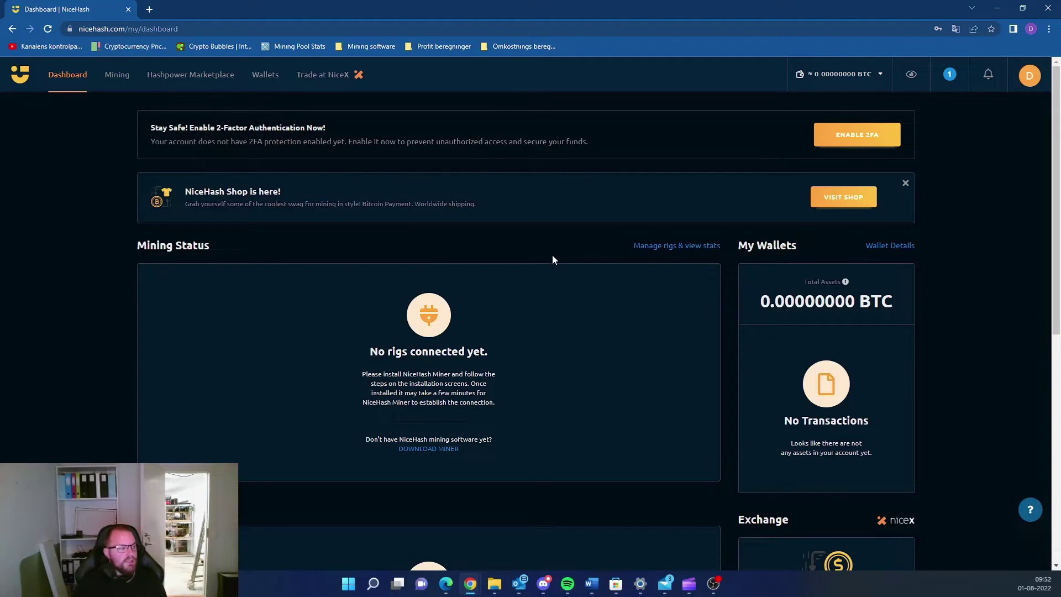
scroll(556, 253, "down", 3)
scroll(558, 250, "up", 1)
scroll(558, 254, "up", 2)
Open the Mining rig manager and advance the Rig Manager Tour to the mining options, step 4.
left_click(121, 83)
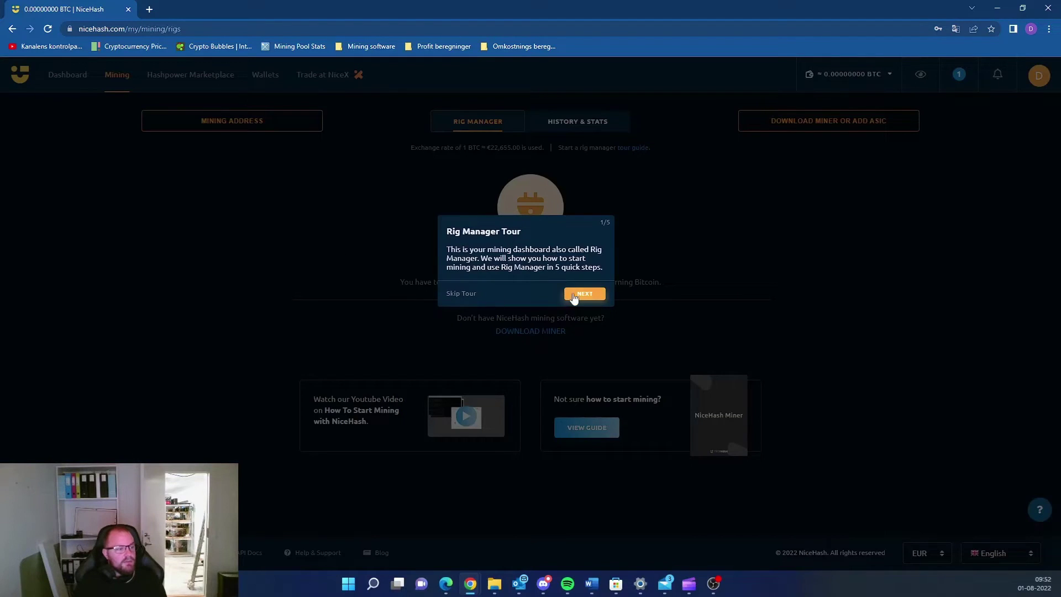
left_click(584, 294)
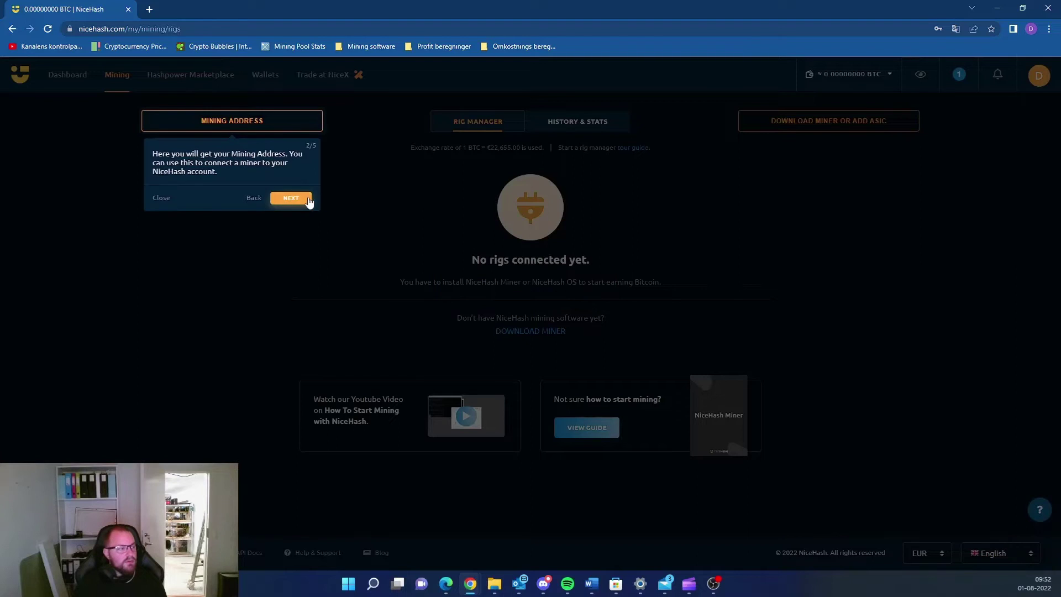
left_click(290, 198)
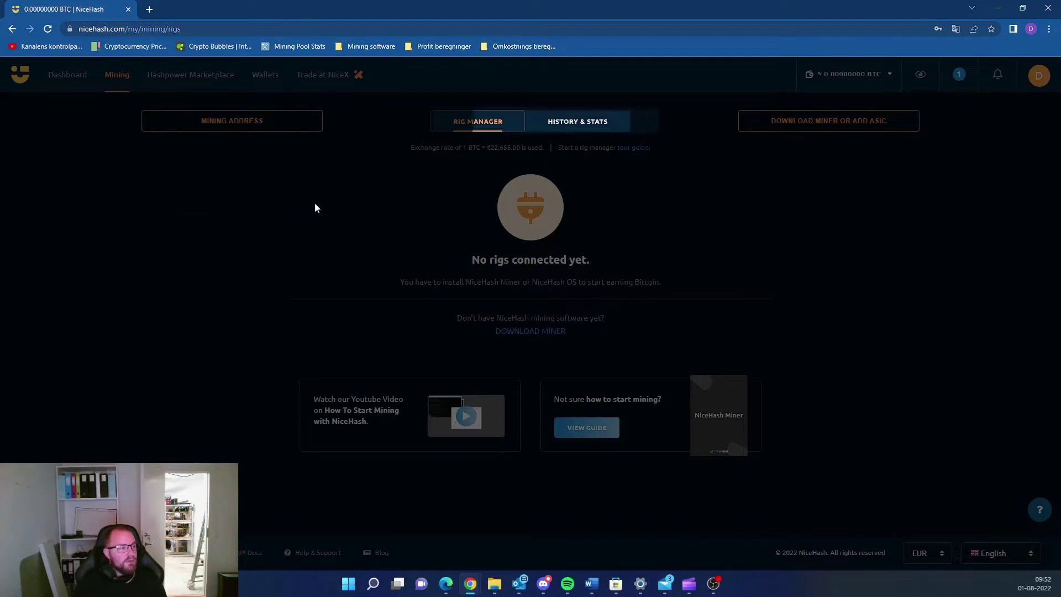
left_click(887, 198)
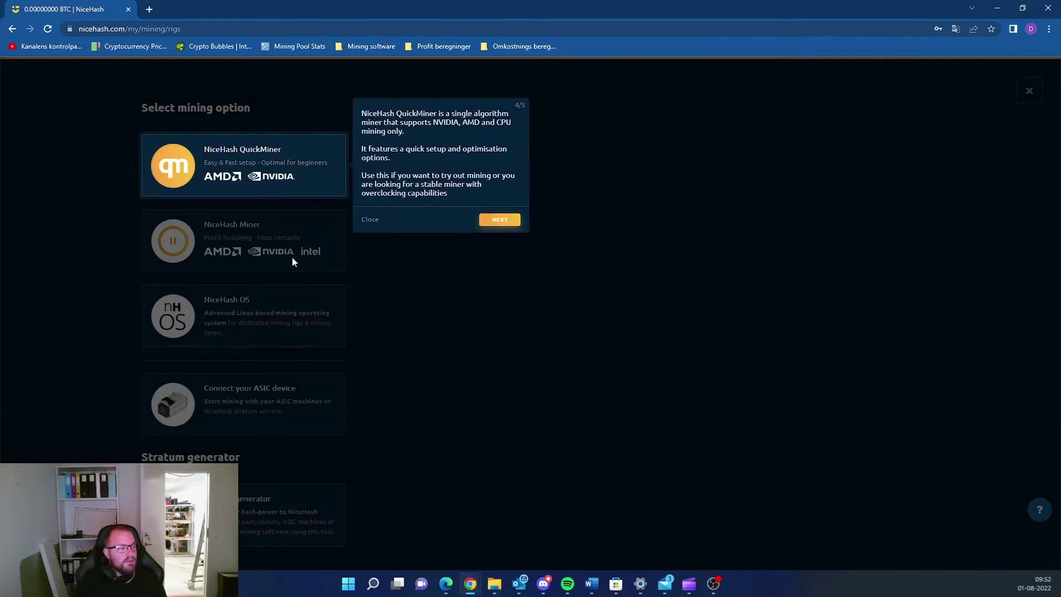
Finish and close the Rig Manager Tour, close the options panel, then reopen the mining options list.
left_click(500, 220)
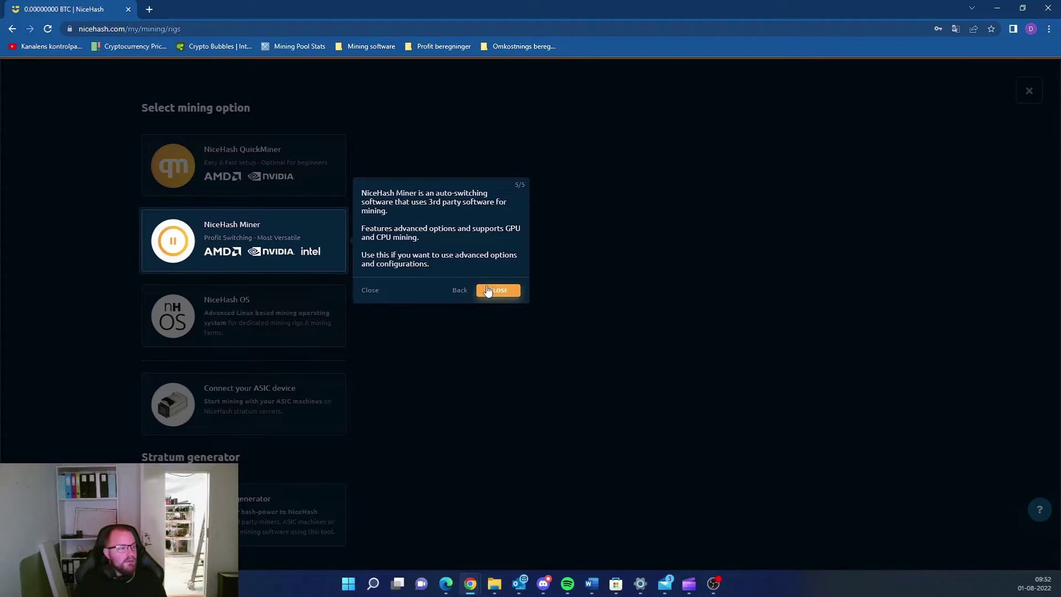
left_click(500, 290)
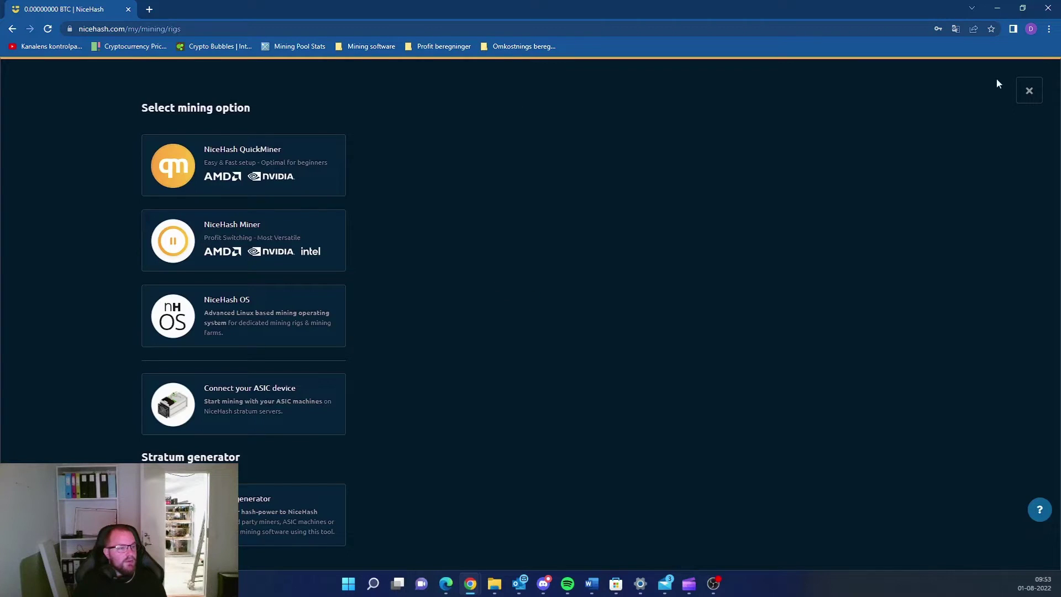
left_click(1029, 90)
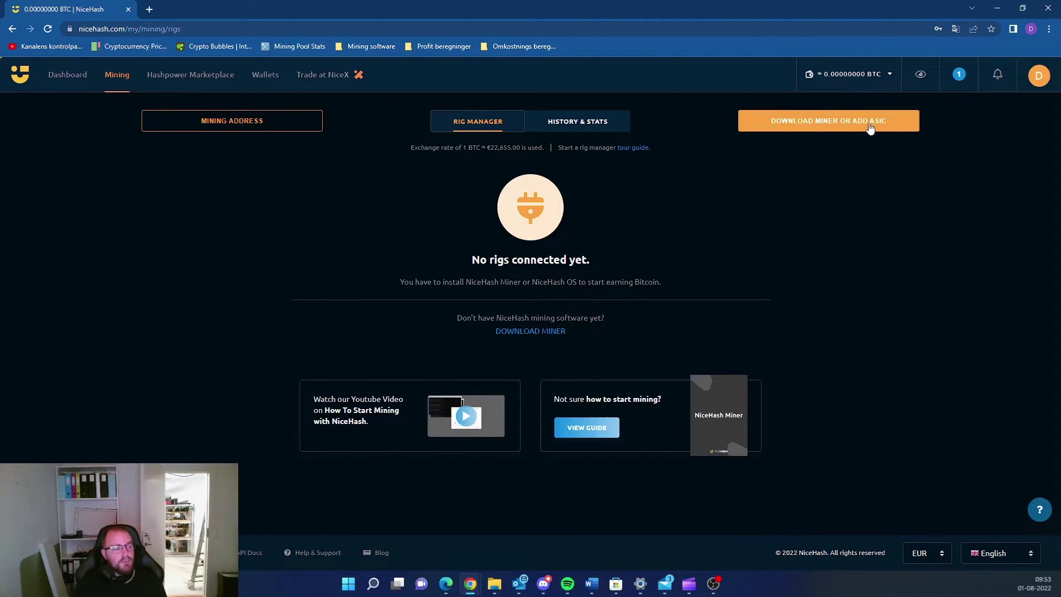
left_click(869, 127)
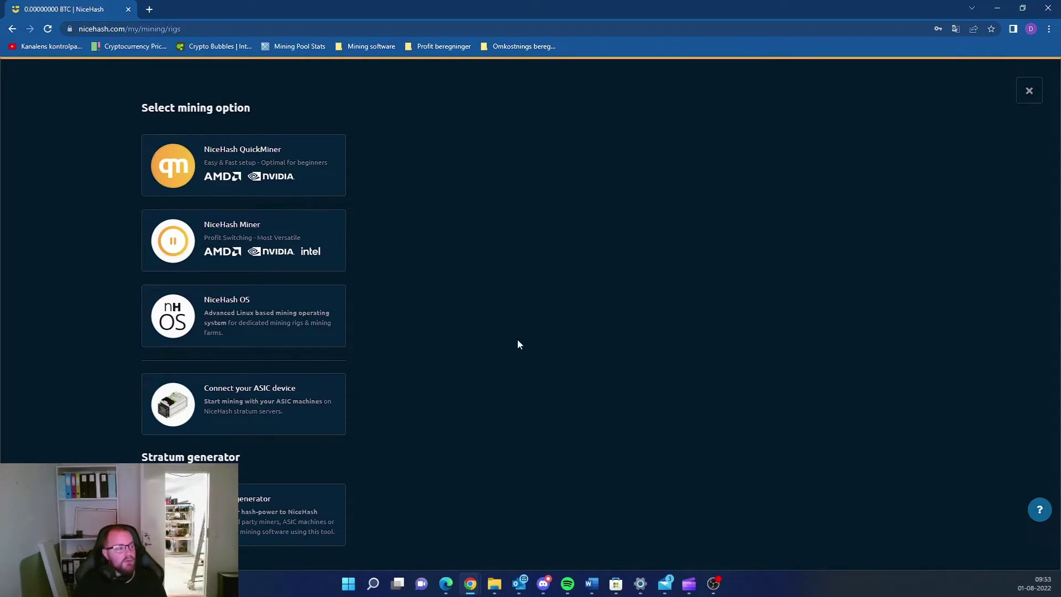
Download NiceHash Miner 3.0.9.1 for Windows and copy its mining address.
left_click(248, 232)
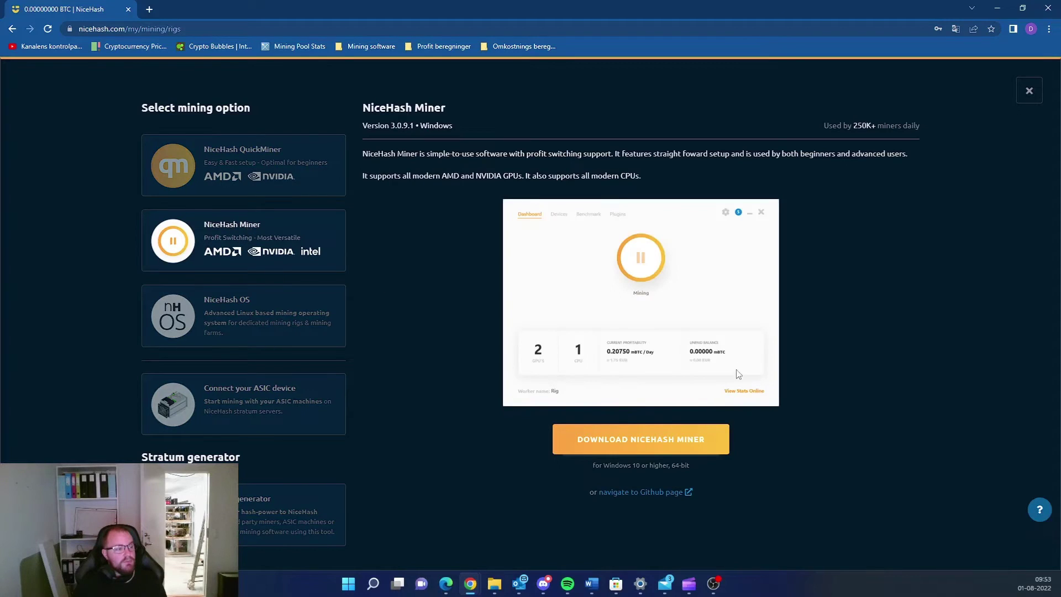
left_click(658, 439)
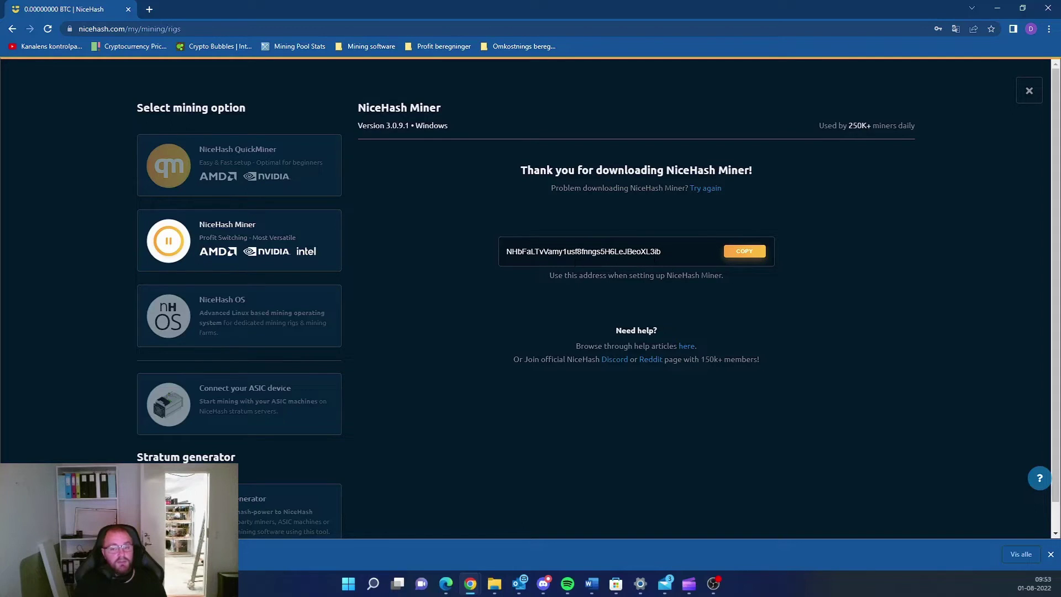
left_click(743, 252)
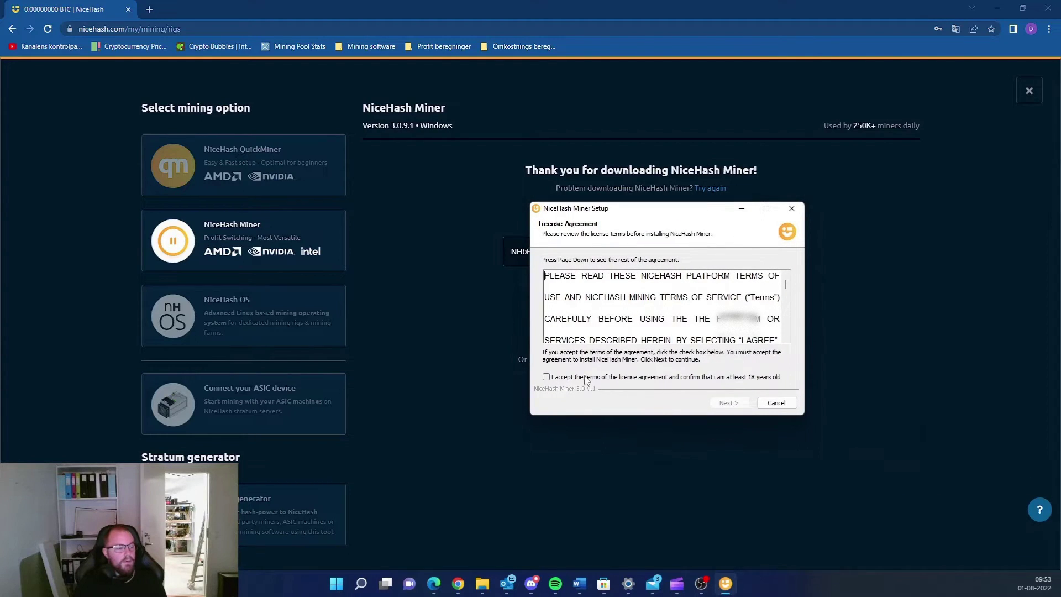
Accept the license agreement and complete the NiceHash Miner installation.
left_click(585, 378)
left_click(728, 402)
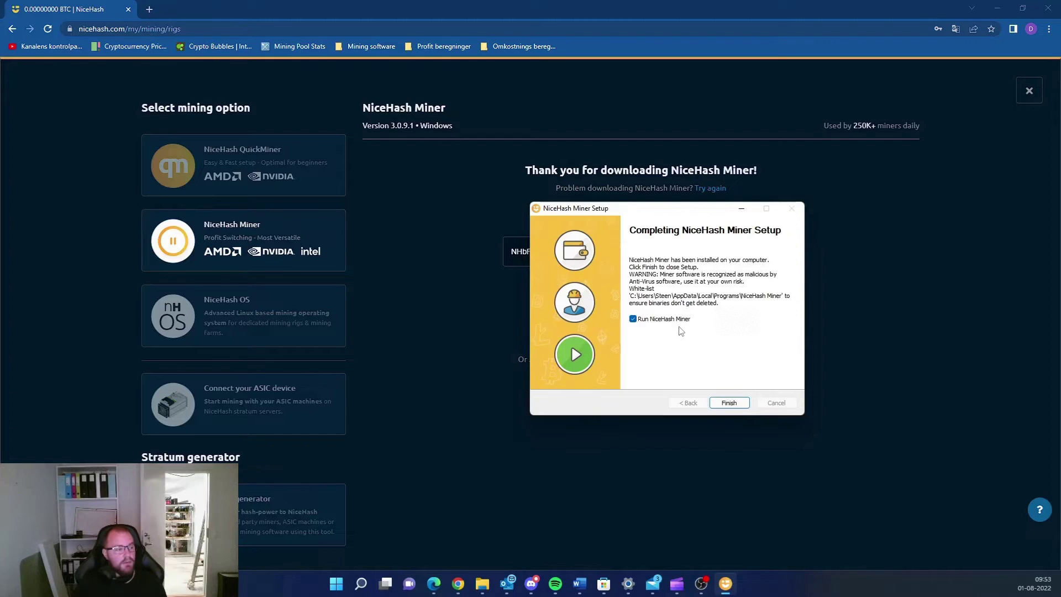
left_click(729, 402)
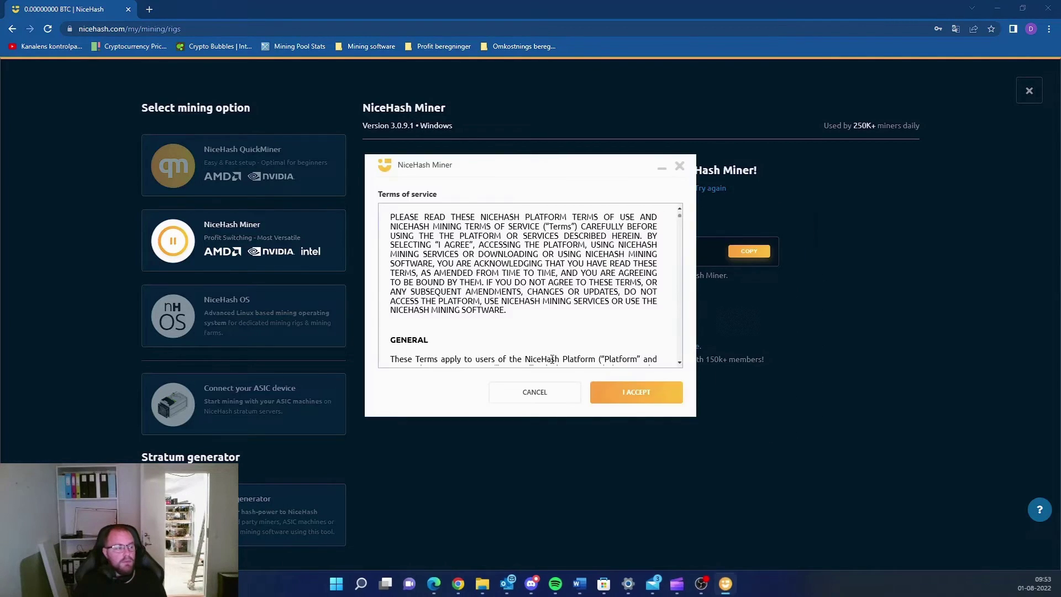
Accept the terms of service and third-party disclaimer, and confirm English as the language.
left_click(625, 400)
left_click(588, 357)
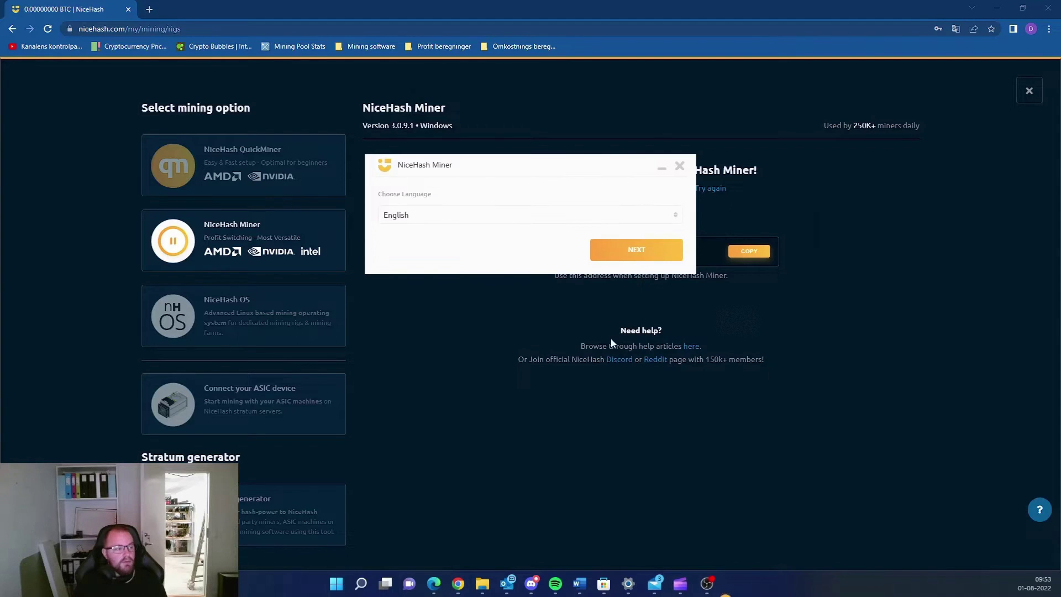
left_click(626, 217)
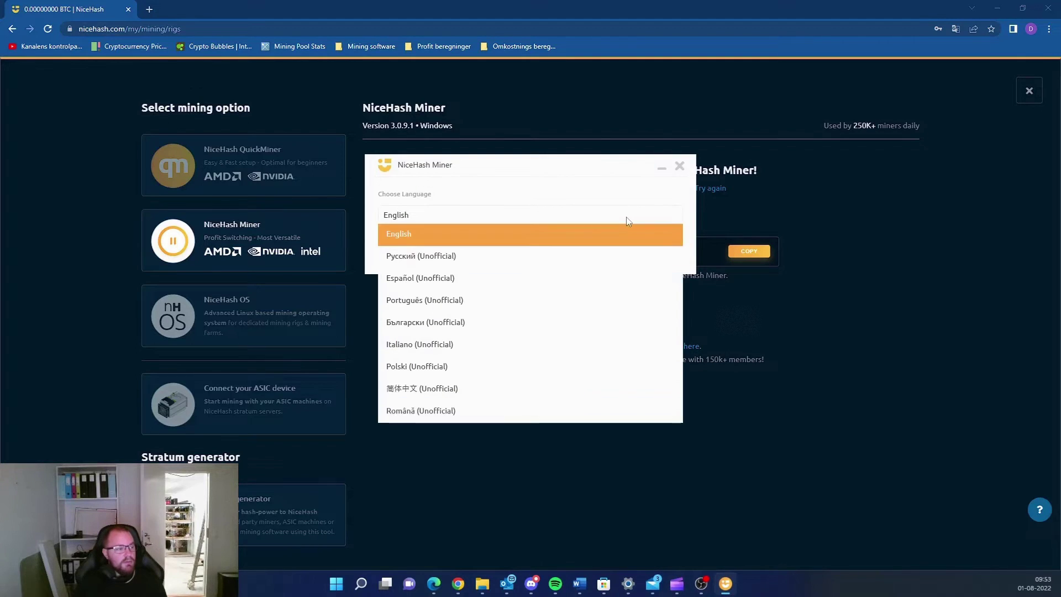
left_click(625, 216)
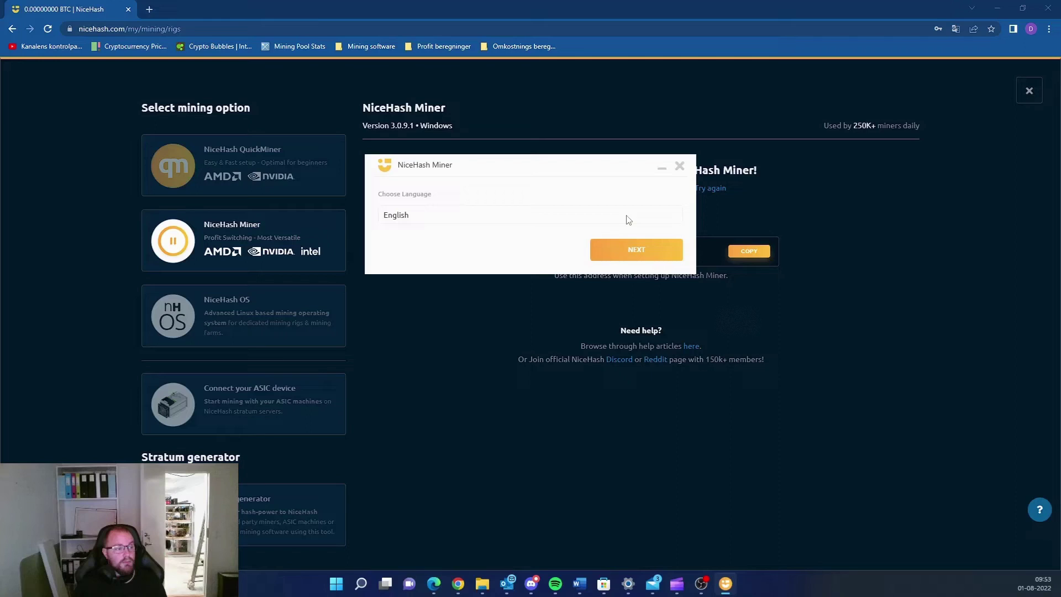
left_click(636, 249)
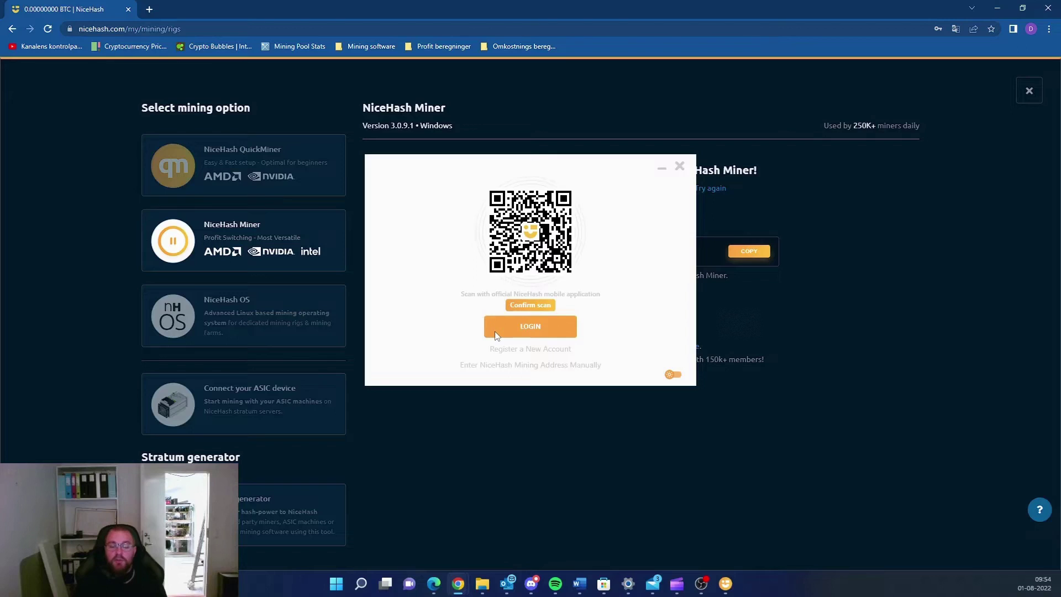
Log in to NiceHash Miner with the account e-mail address and password.
left_click(531, 327)
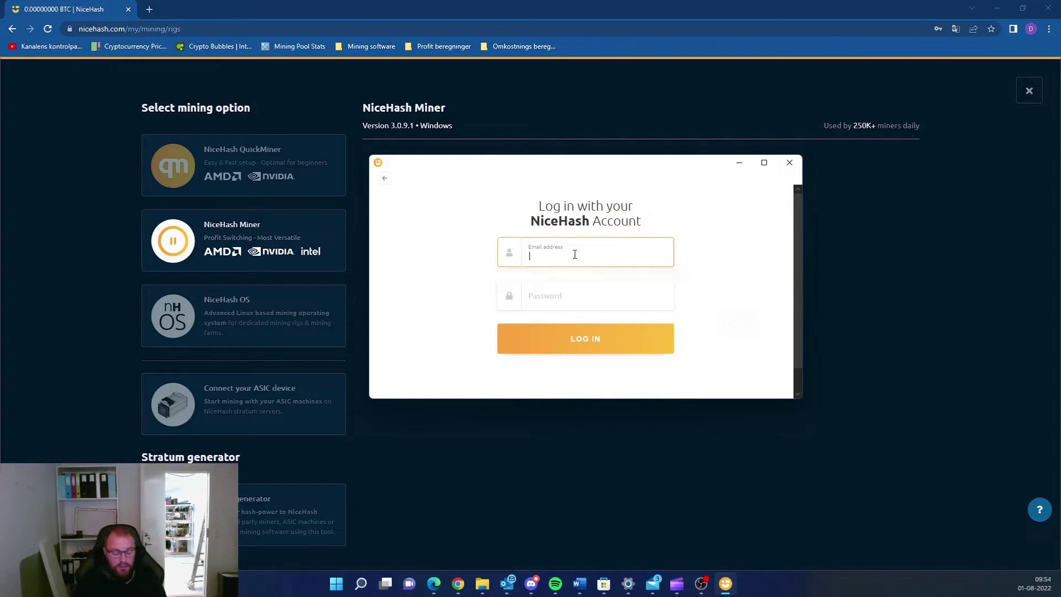
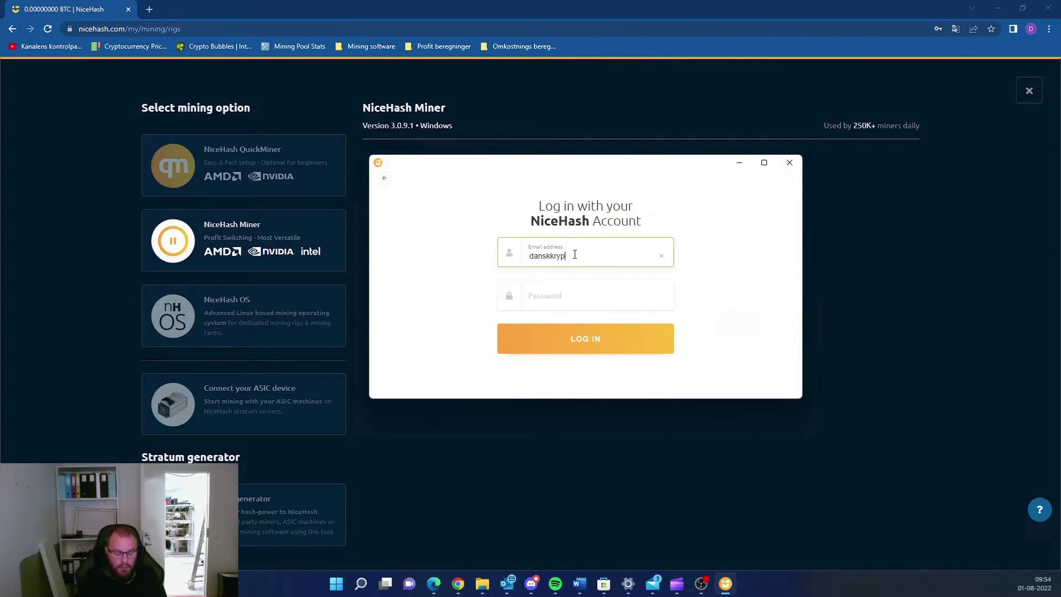
key("Tab")
type("******")
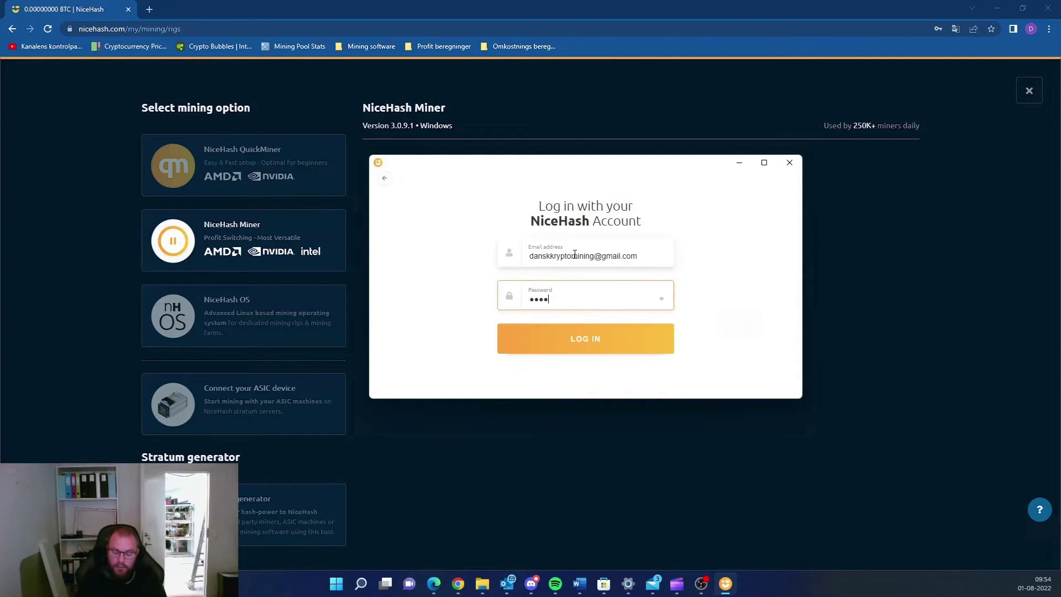
type("****")
key("Return")
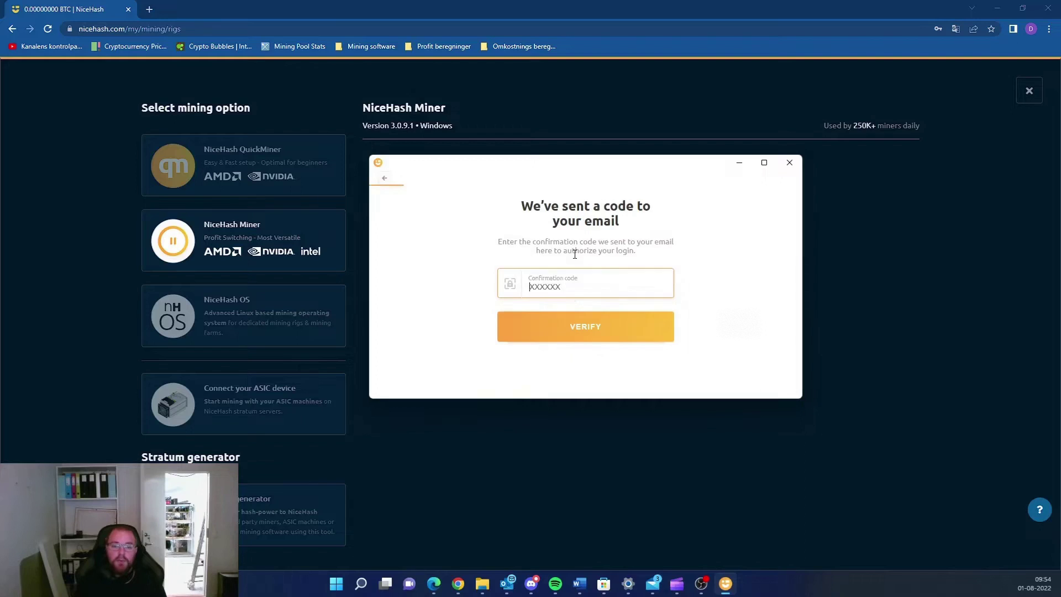
Paste the confirmation code fetched from the e-mail into the Confirmation code field.
left_click(632, 284)
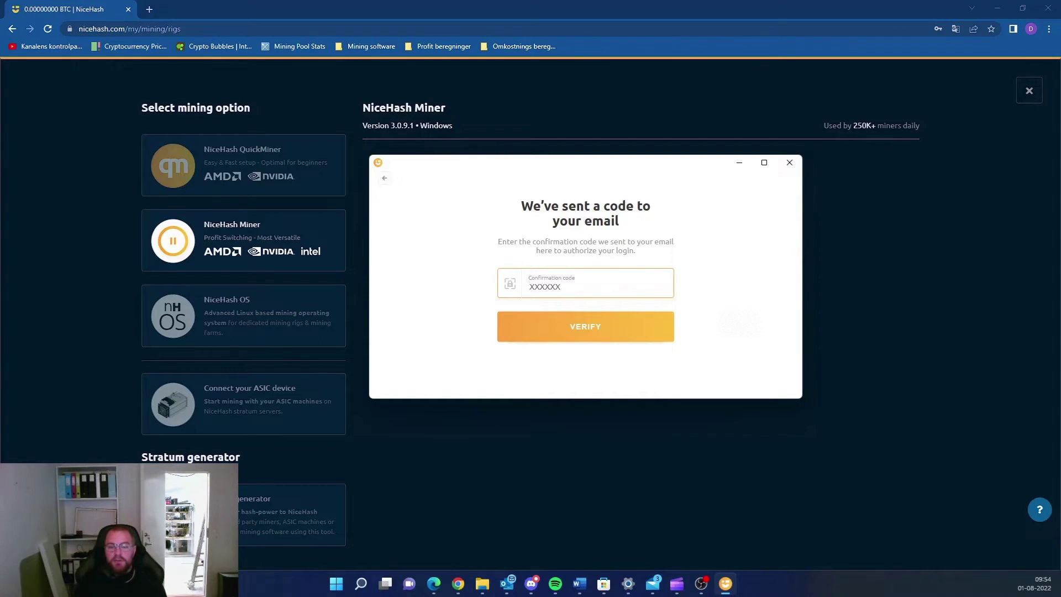
key("alt+Tab")
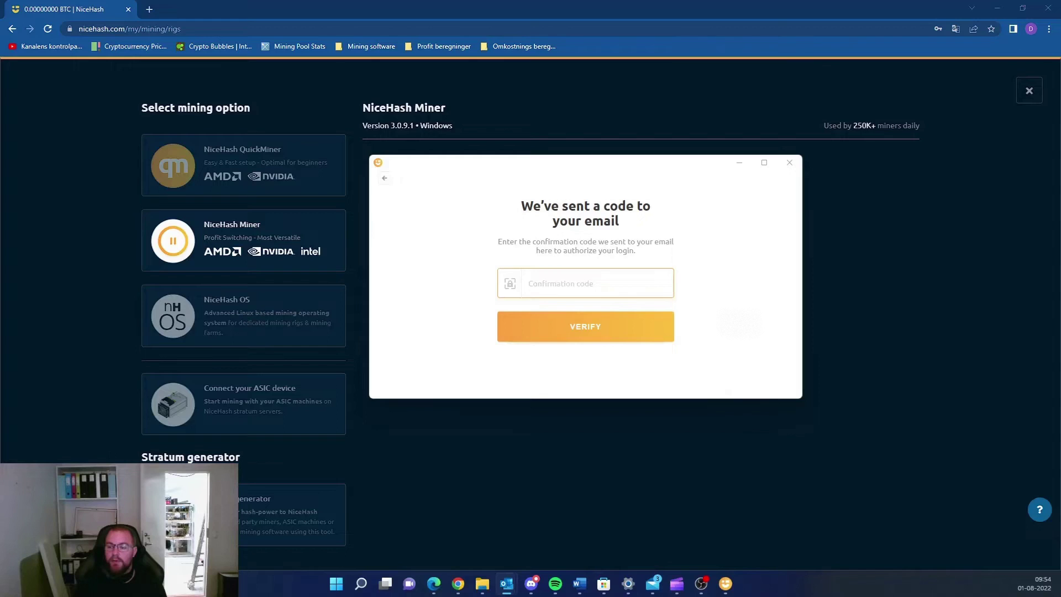
key("alt+Tab")
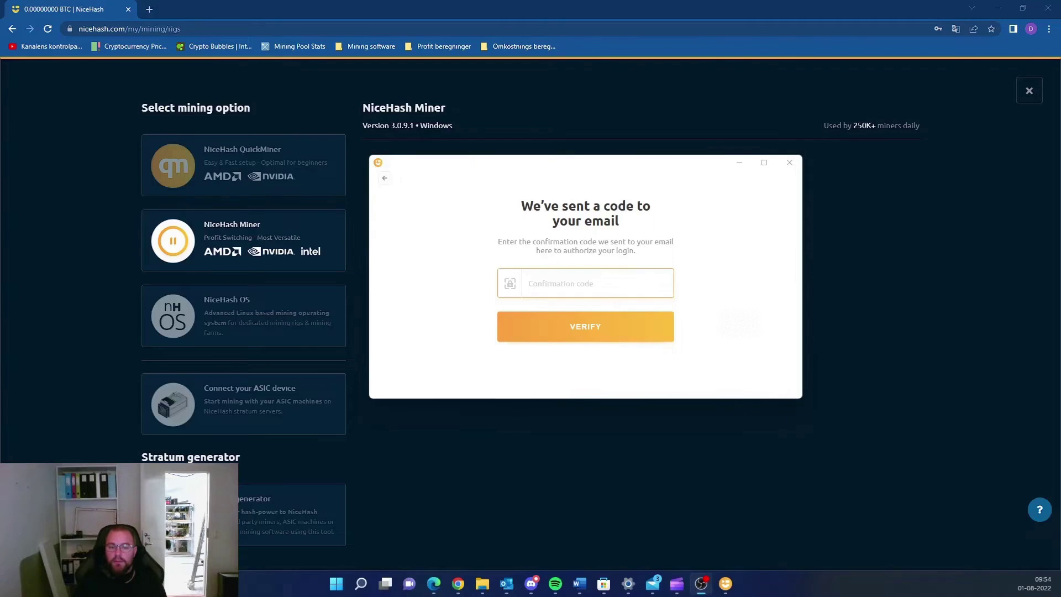
left_click(575, 283)
key("ctrl+v")
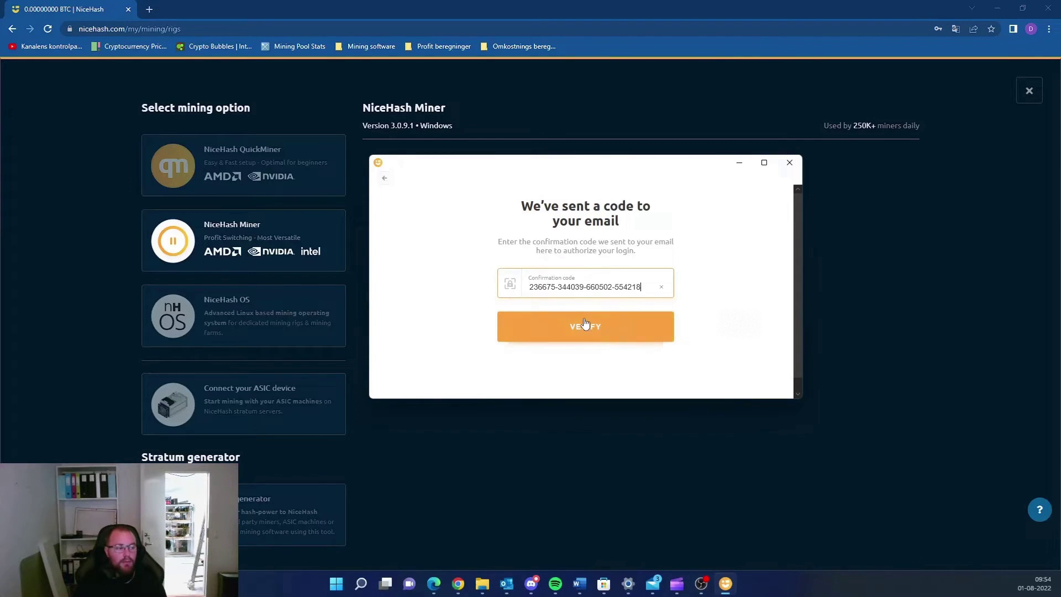
Verify the login code, then accept the IolMiner, NBMiner and XMRig miner plugins.
left_click(580, 328)
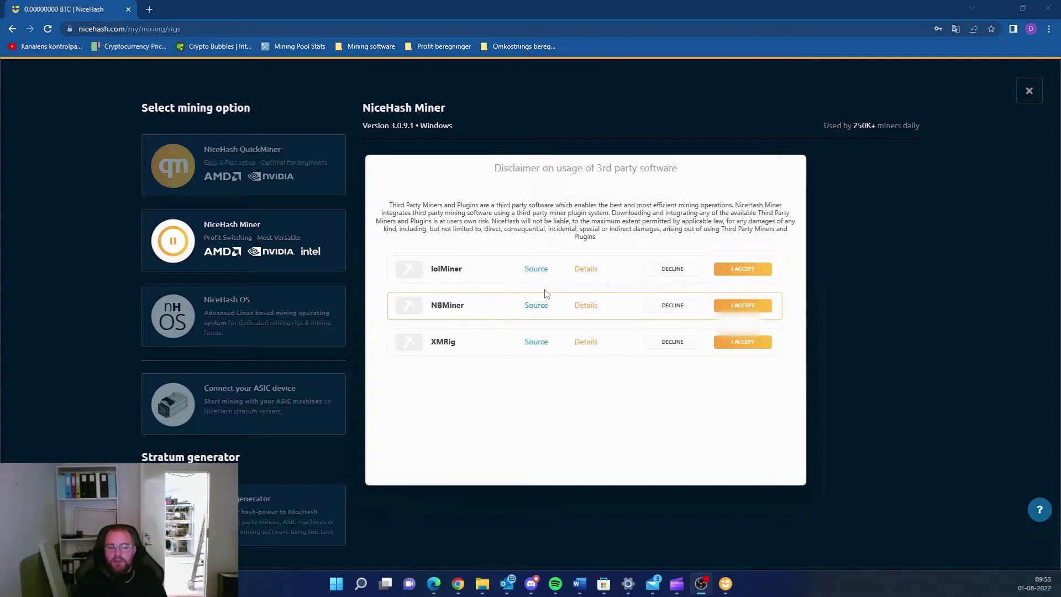
left_click(755, 270)
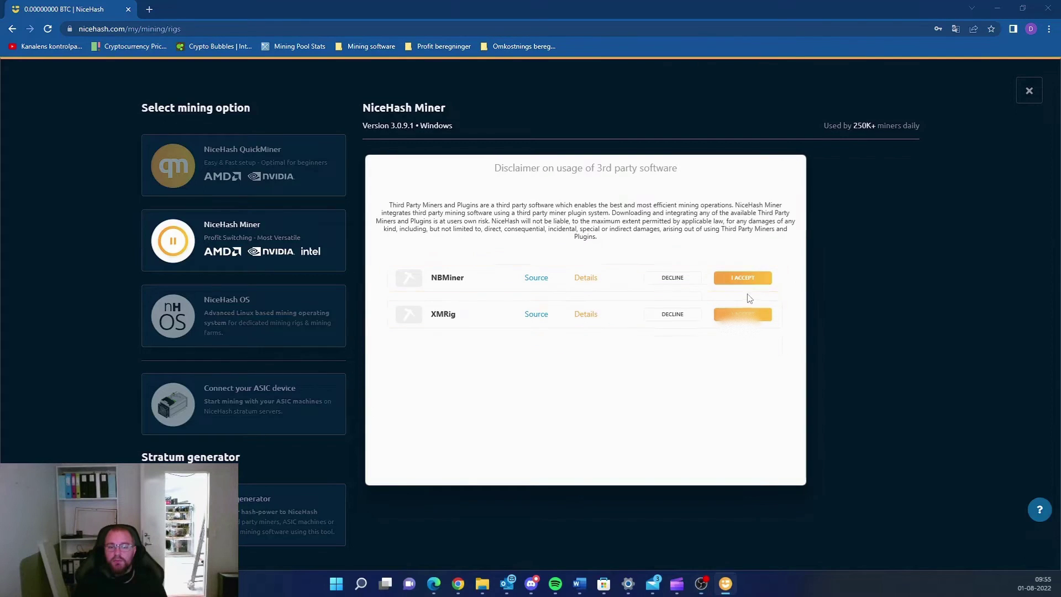
left_click(746, 280)
left_click(745, 287)
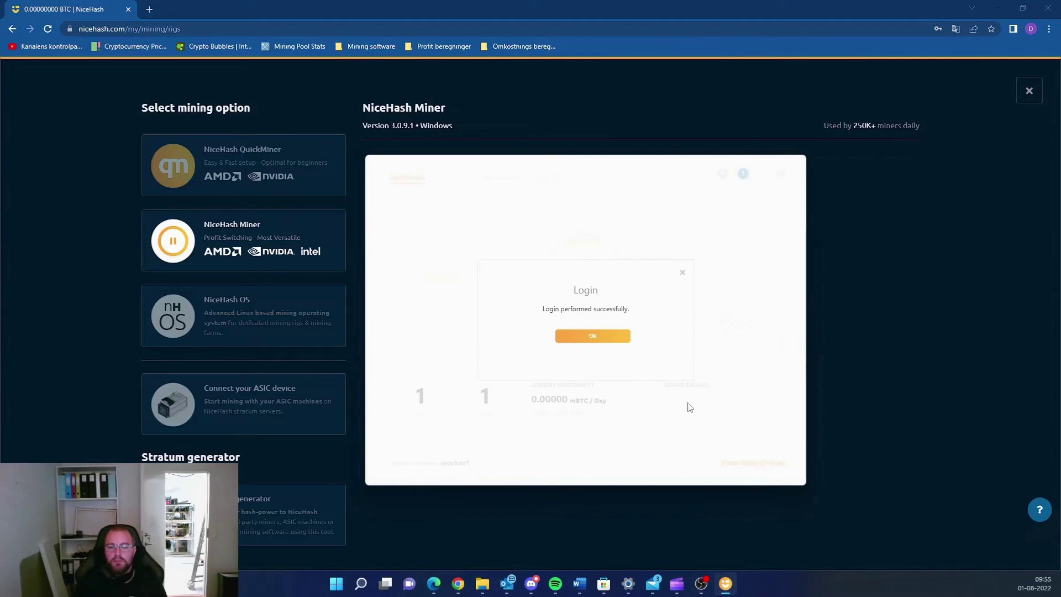
Confirm the login and restart NiceHash Miner, then bring up its worker1 dashboard.
left_click(599, 337)
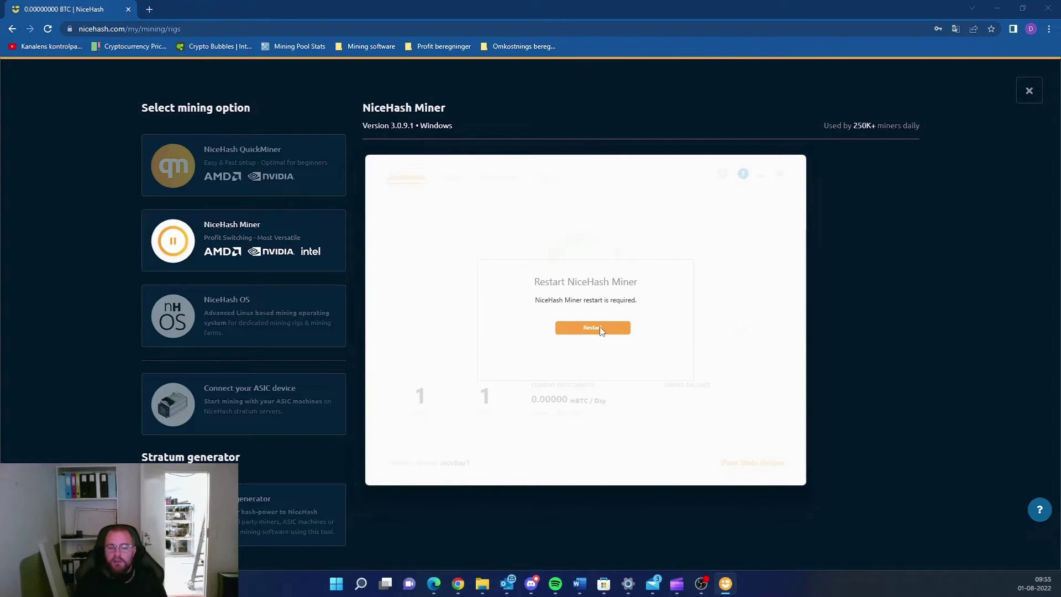
left_click(599, 326)
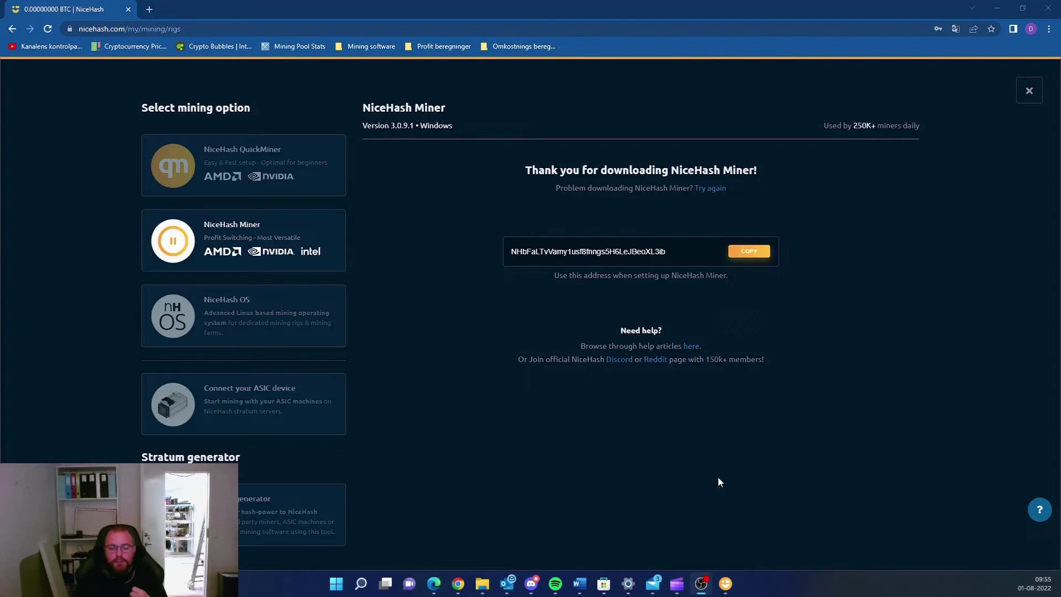
mouse_move(726, 584)
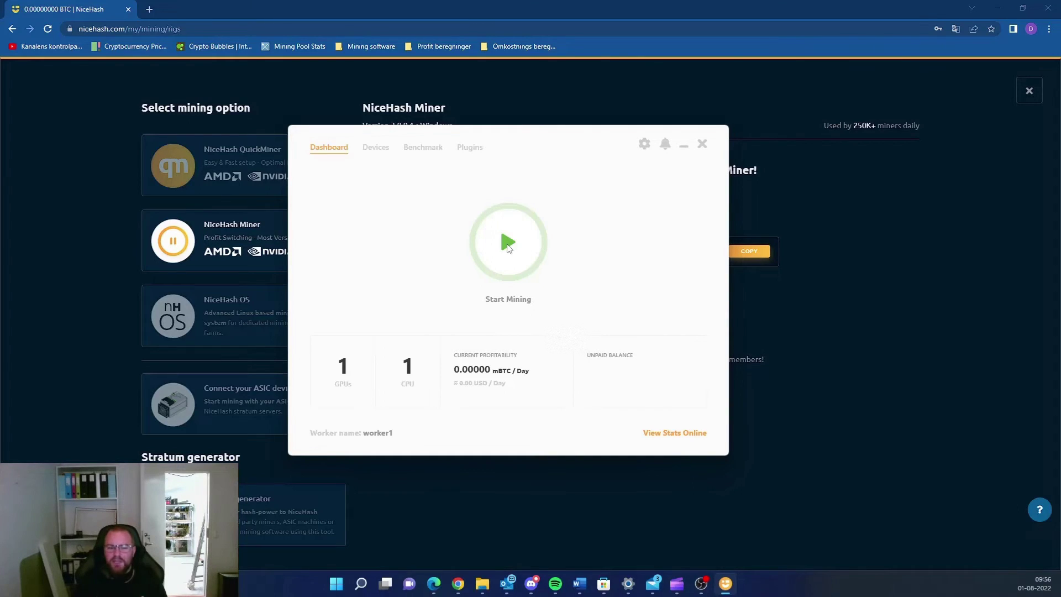
Start mining, inspect the RX 6600 XT's benchmark algorithms, then view the Devices overview.
left_click(507, 247)
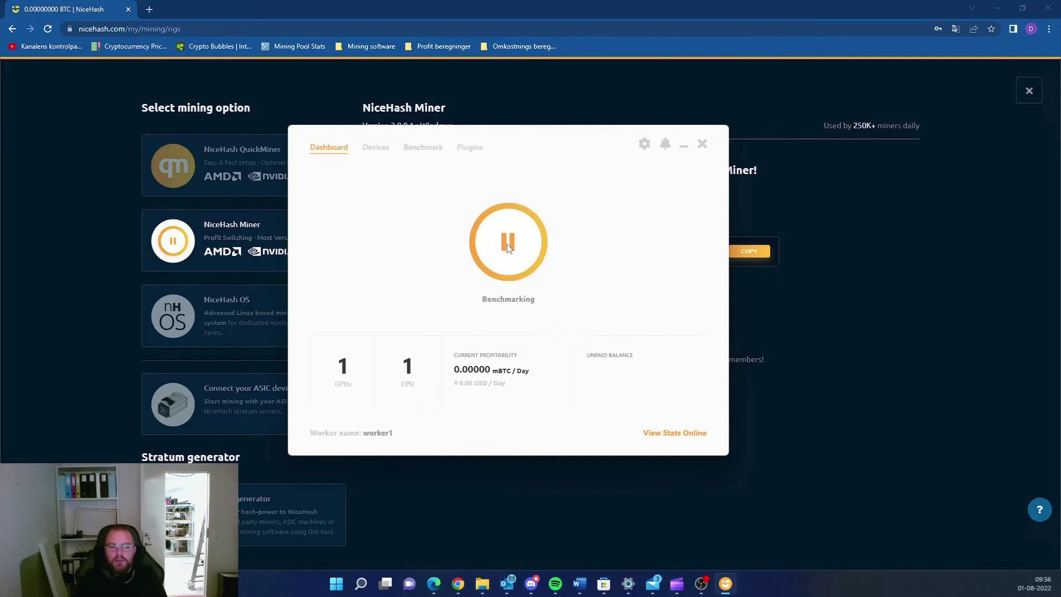
left_click(433, 151)
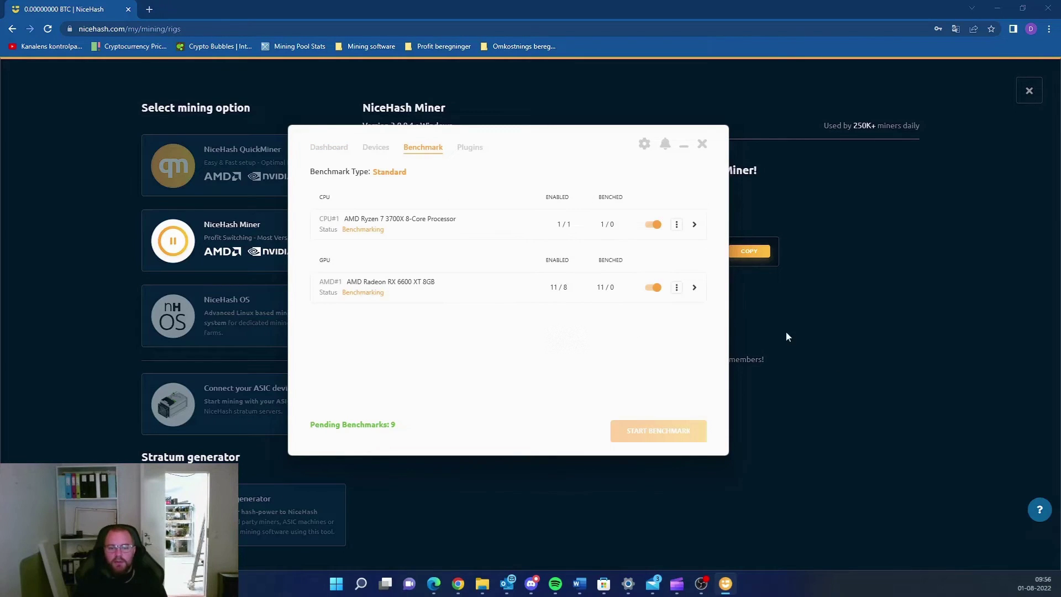
left_click(694, 289)
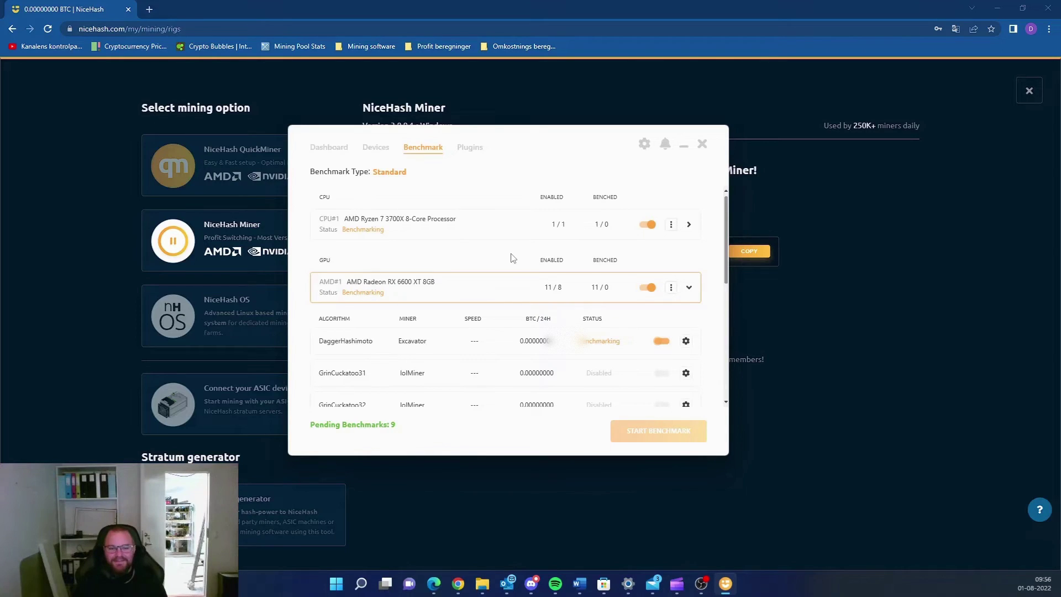
left_click(376, 151)
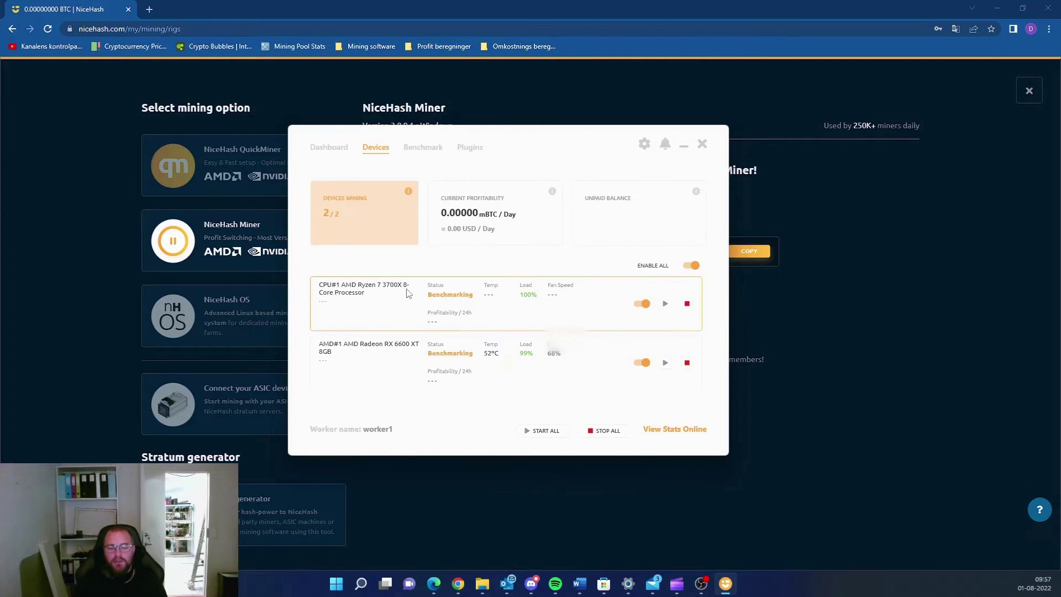
Return to the mining Dashboard and move the new XMRig console to the screen centre.
left_click(333, 149)
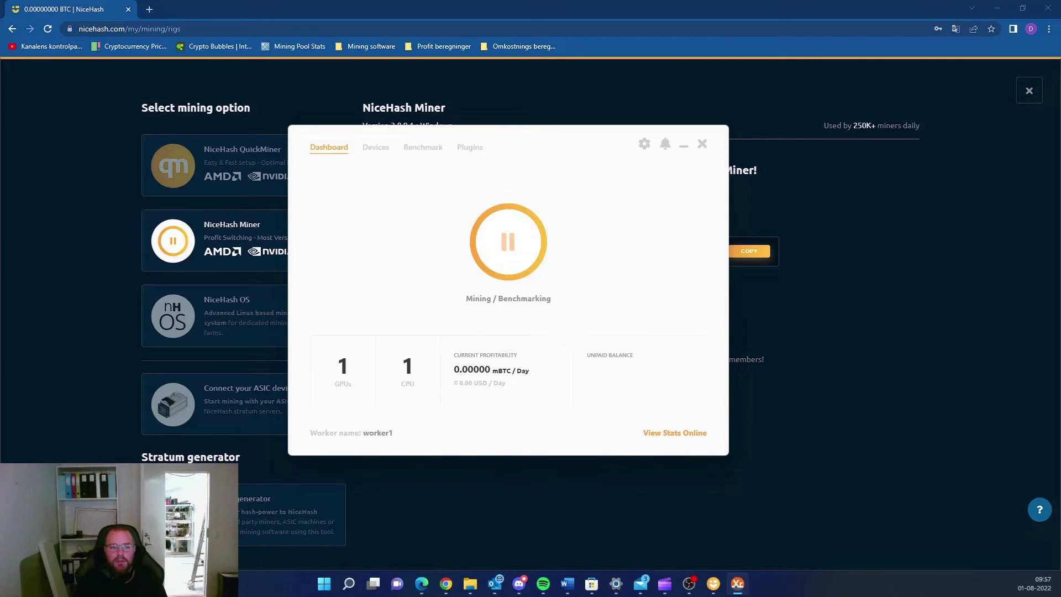
left_click_drag(760, 205, 404, 174)
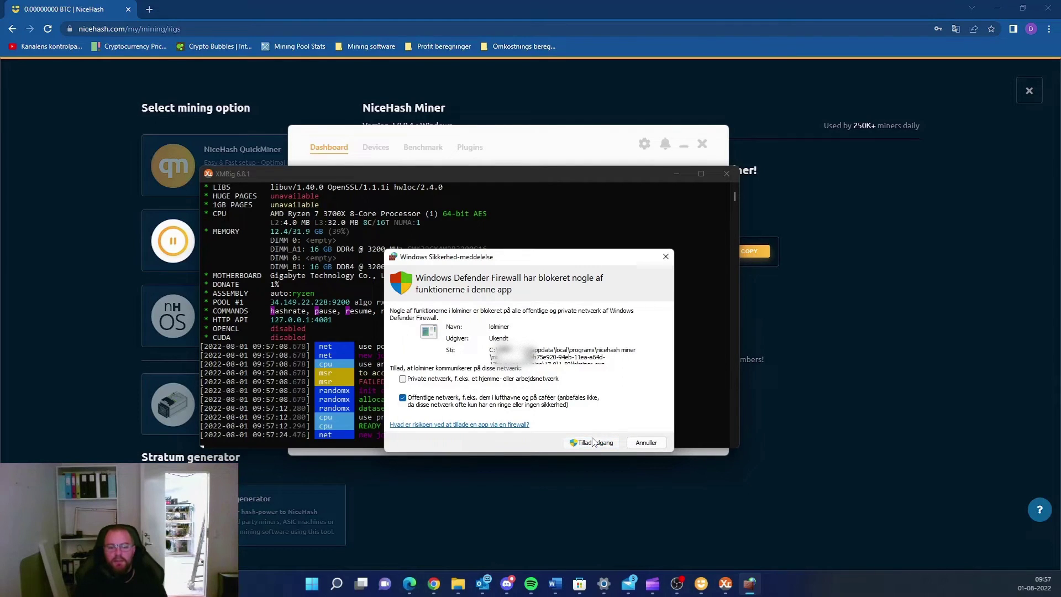
Allow the miner through the Windows firewall, move XMRig aside, and return to Chrome.
left_click(594, 440)
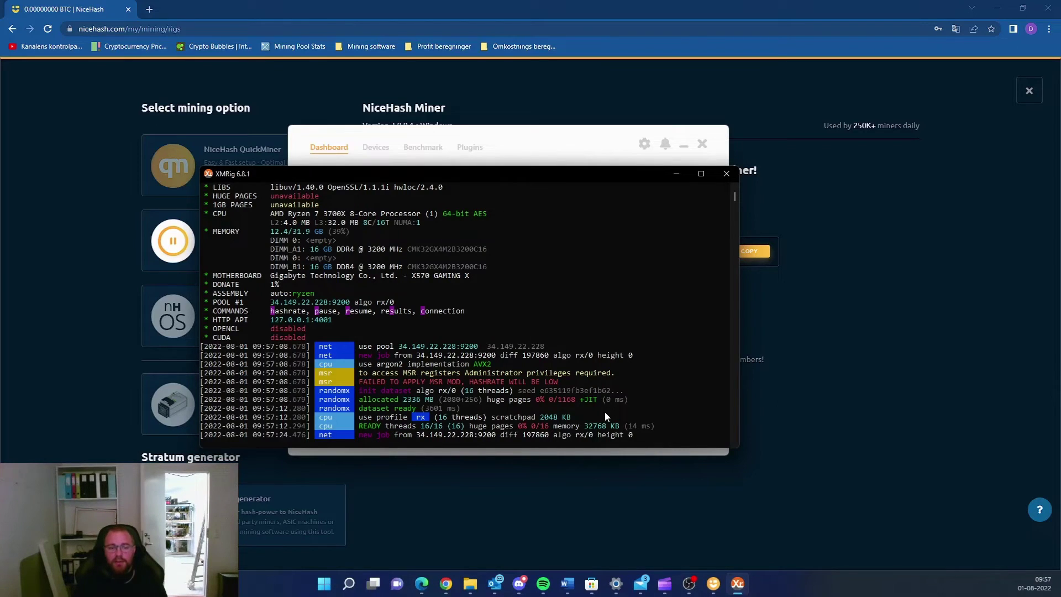
left_click_drag(554, 174, 349, 225)
left_click(526, 115)
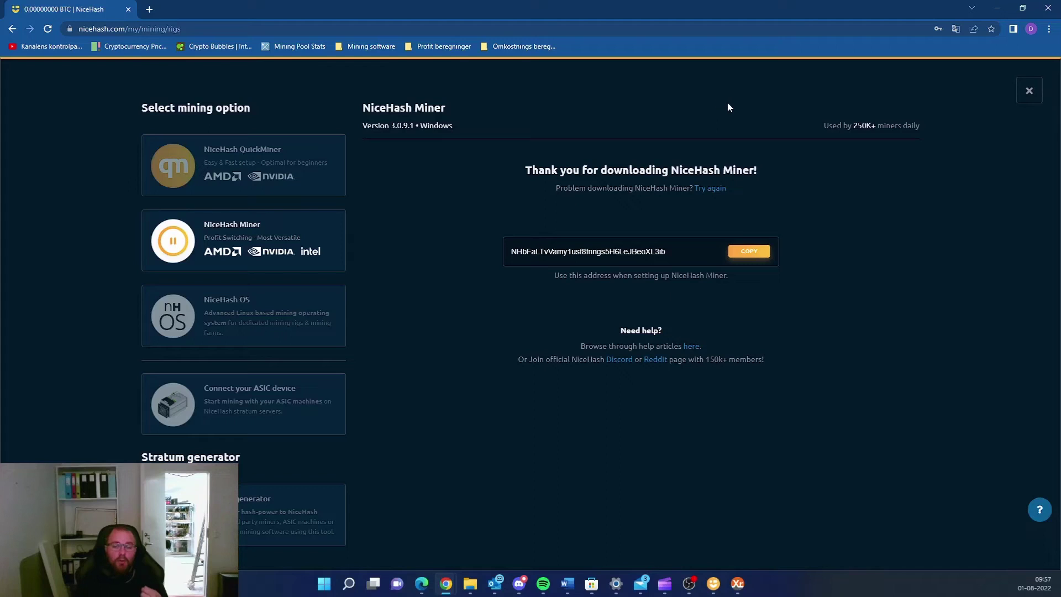
Close the download panel and open worker1's rig page, highlighting its RANDOMXMONERO algorithm entry.
left_click(1029, 90)
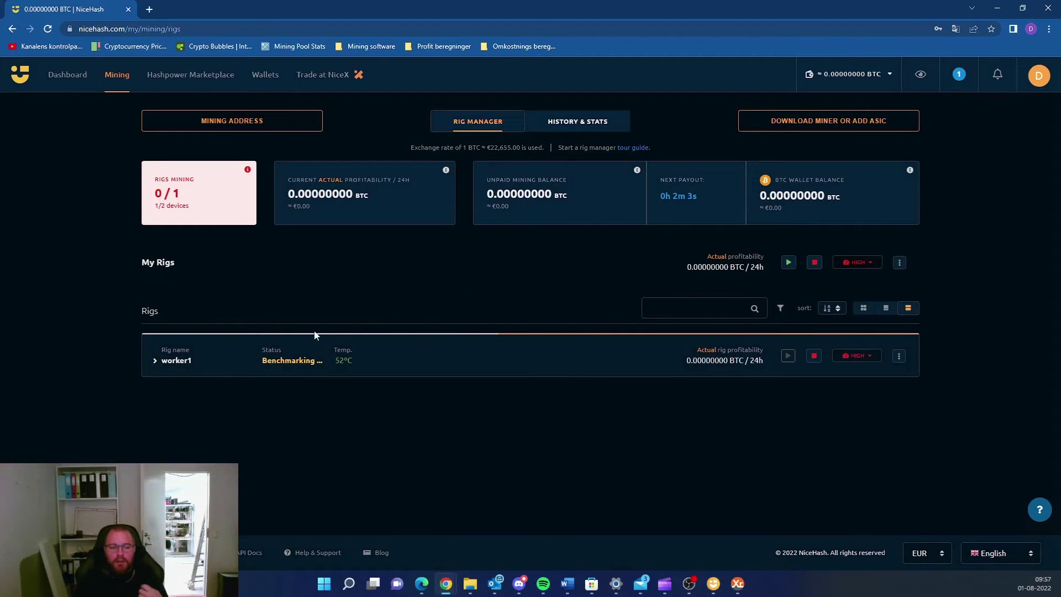
left_click(175, 365)
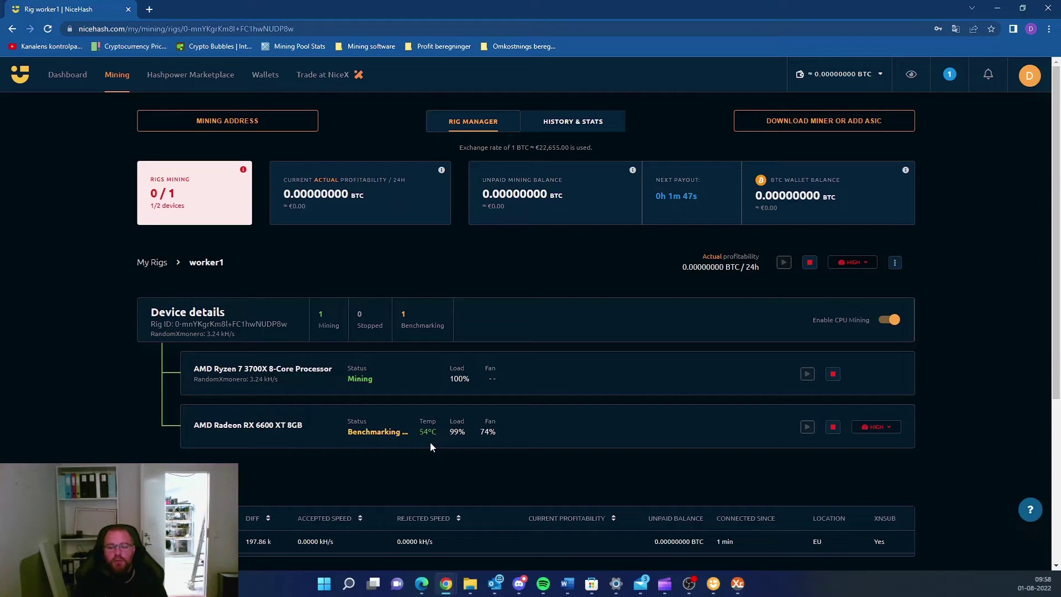
scroll(550, 439, "down", 1)
scroll(487, 414, "down", 2)
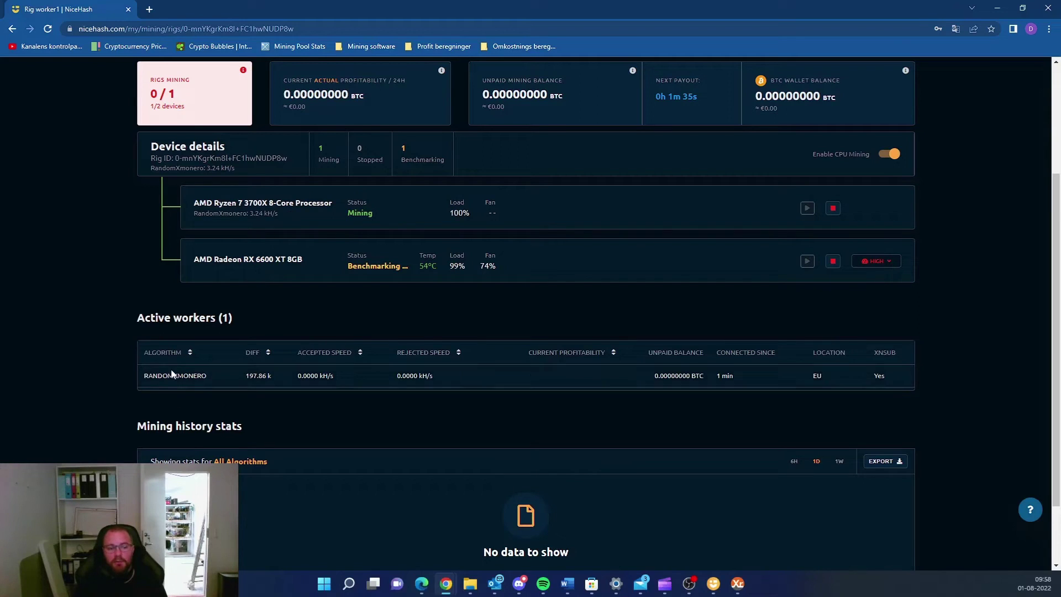
left_click_drag(203, 376, 138, 381)
mouse_move(446, 584)
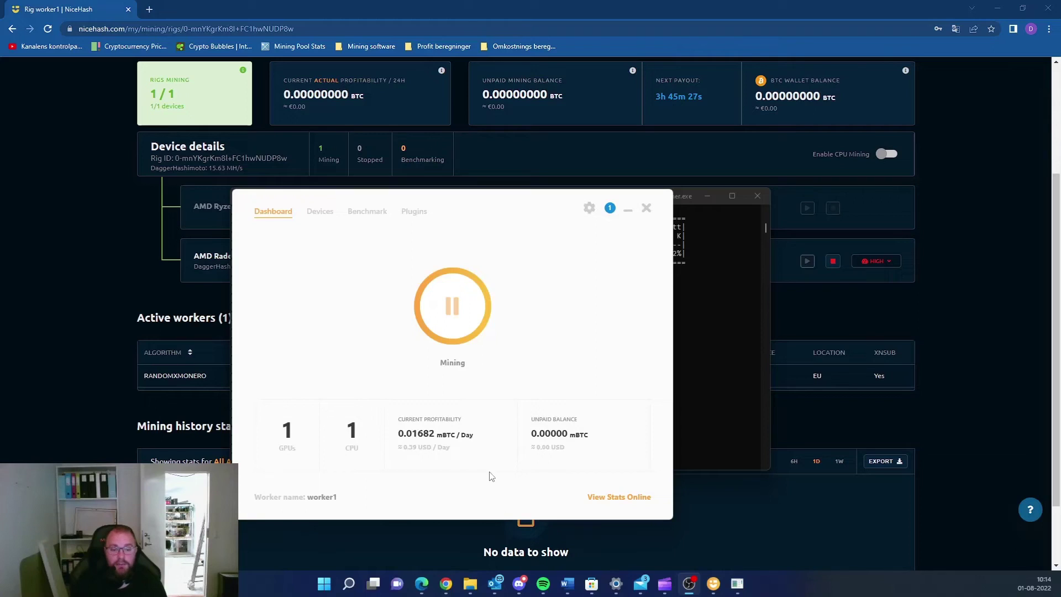
Open the Devices list to confirm the RX 6600 XT is mining and the CPU disabled.
mouse_move(406, 452)
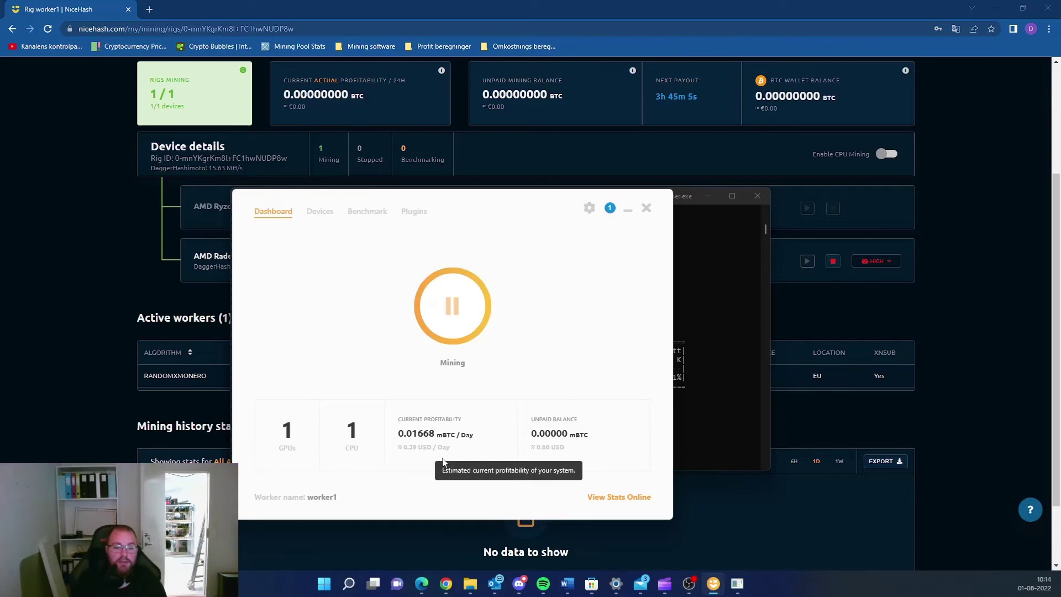
mouse_move(493, 450)
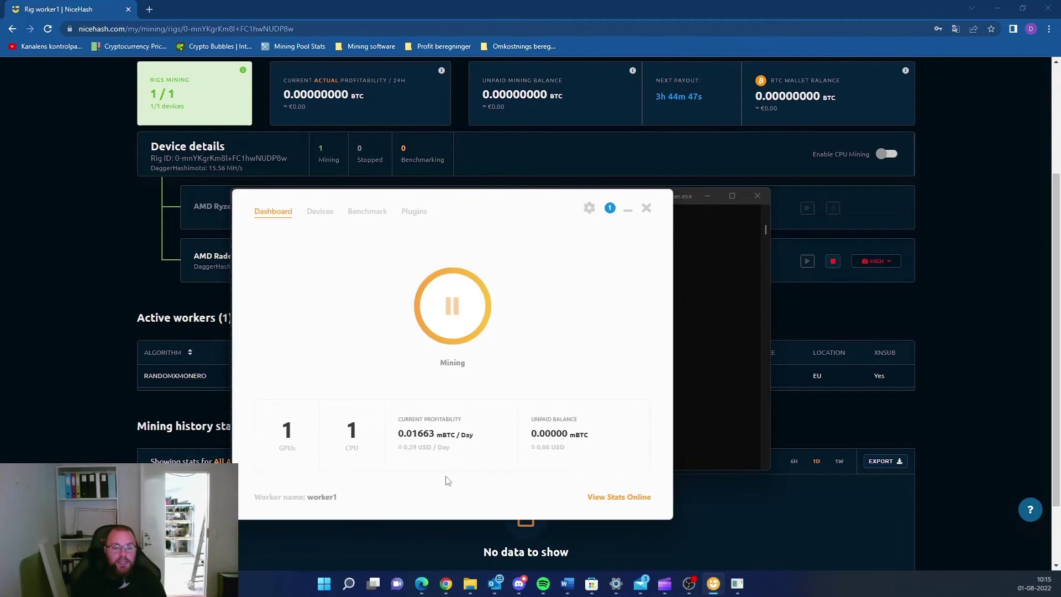
left_click(320, 212)
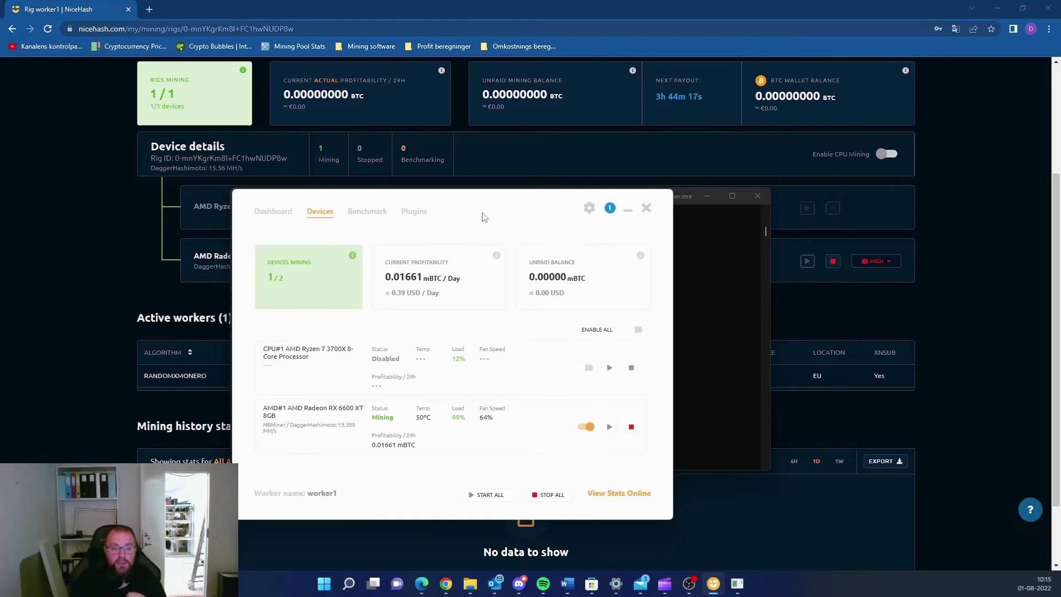
Review the GPU's per-algorithm benchmark results, then minimize the miner to reveal the NBMiner console.
left_click(367, 212)
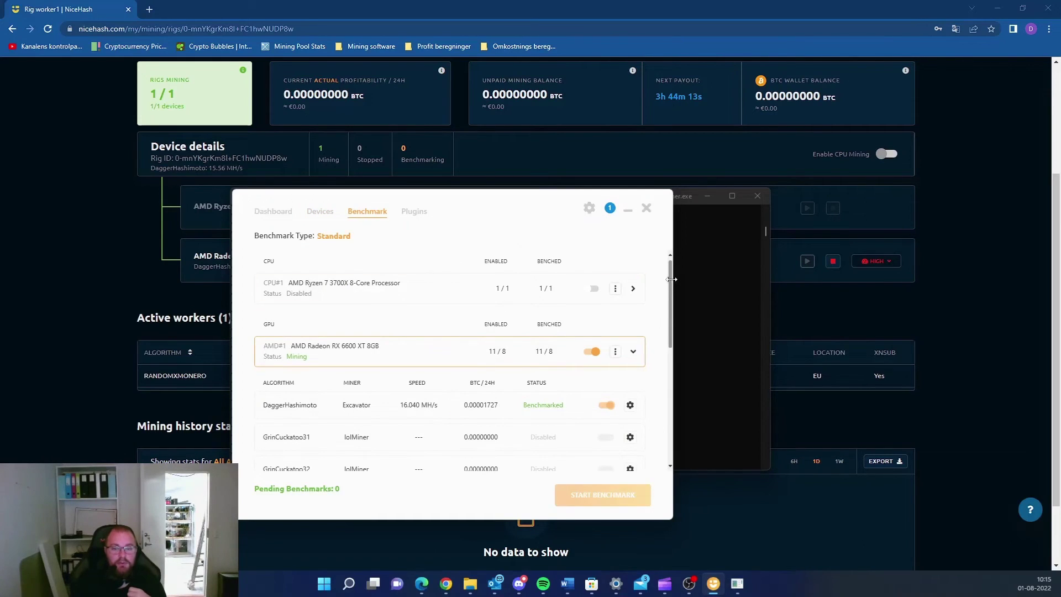
left_click_drag(670, 283, 664, 336)
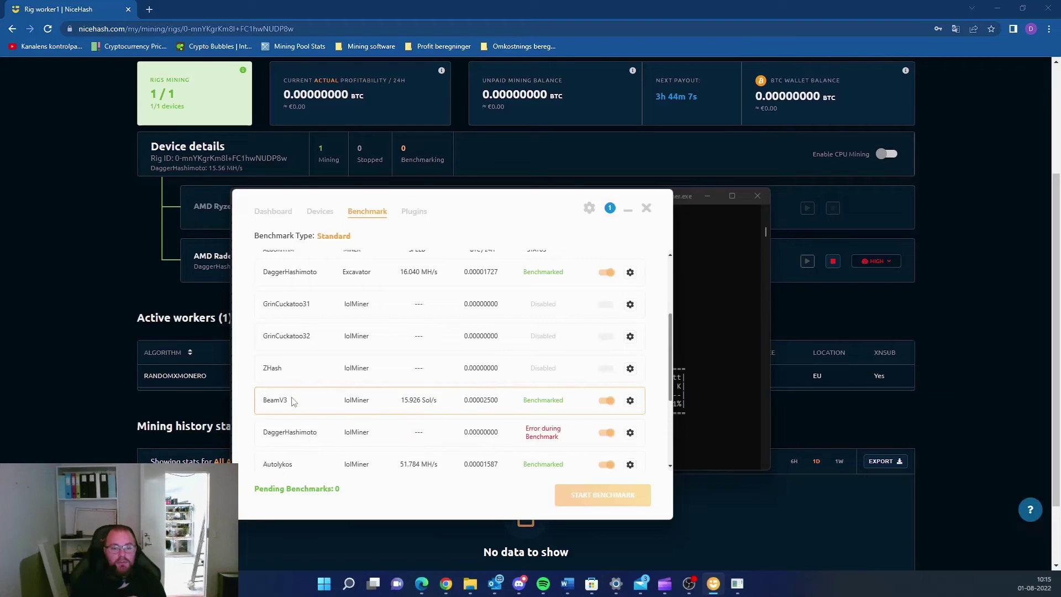
scroll(309, 387, "down", 2)
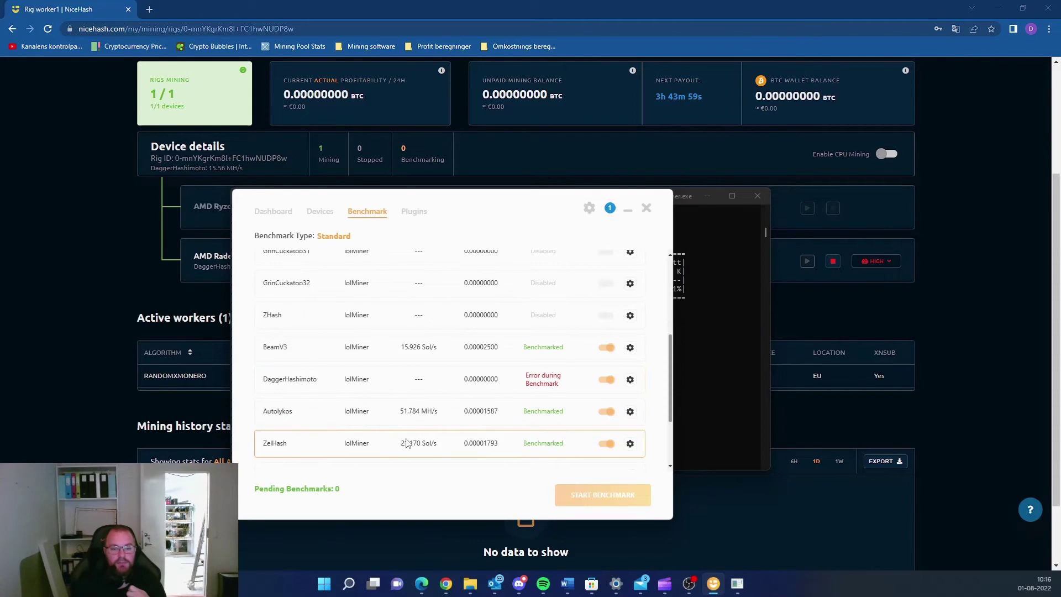
scroll(409, 439, "up", 4)
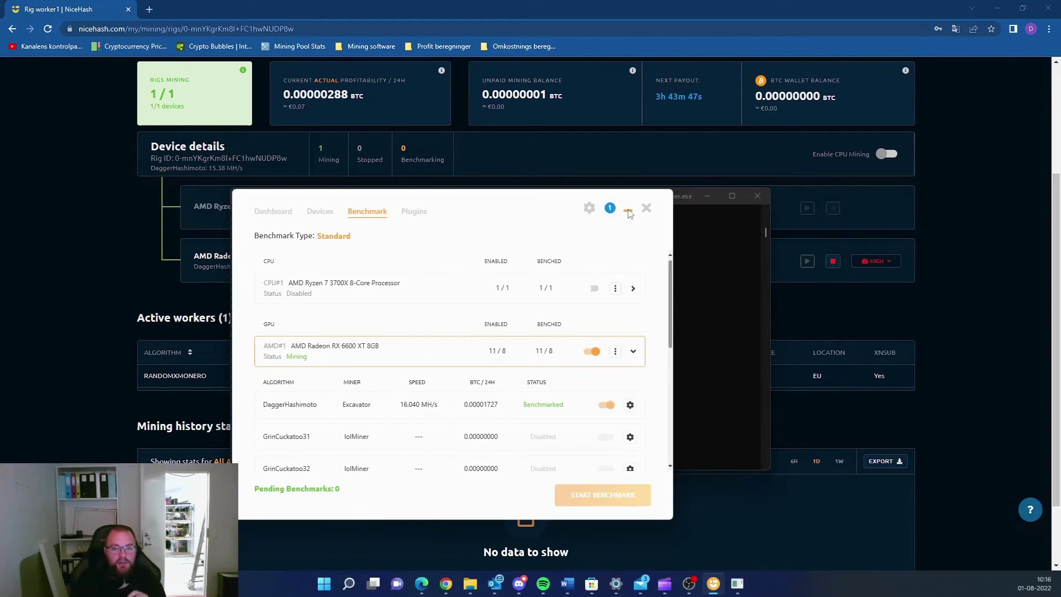
left_click(628, 211)
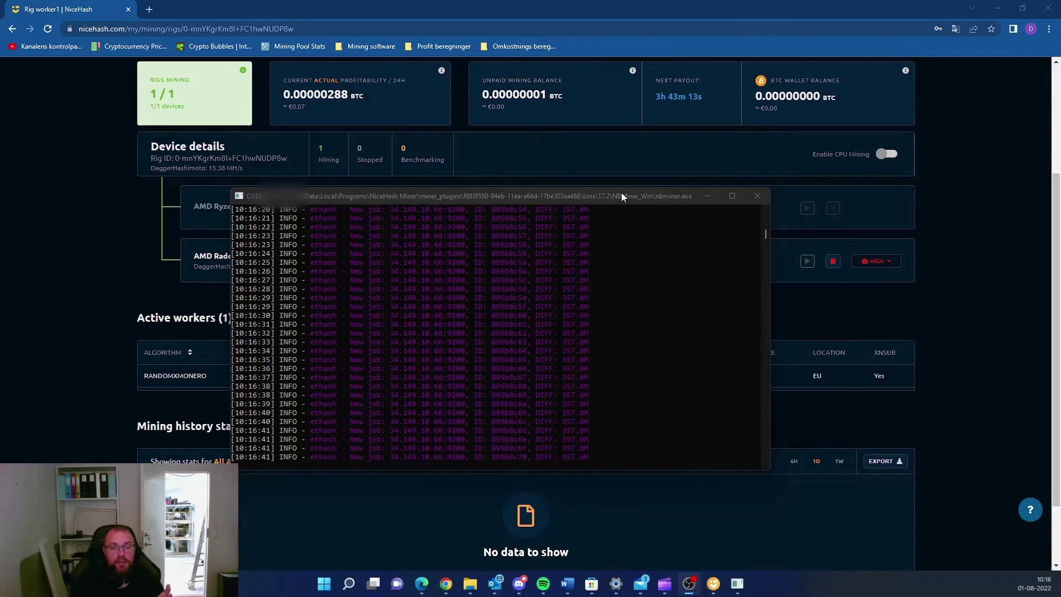
left_click(707, 195)
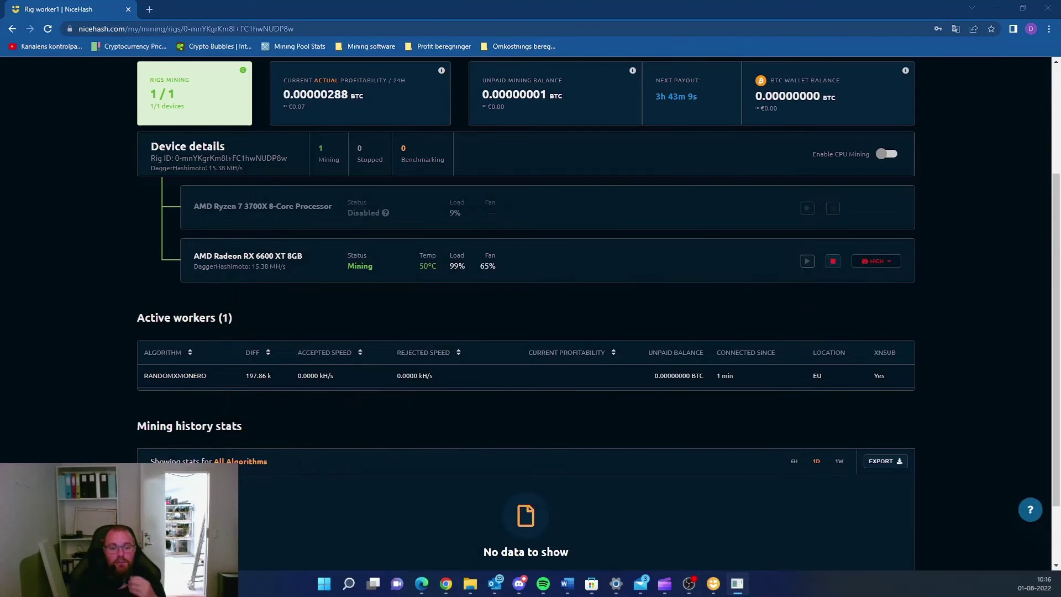
scroll(379, 322, "up", 3)
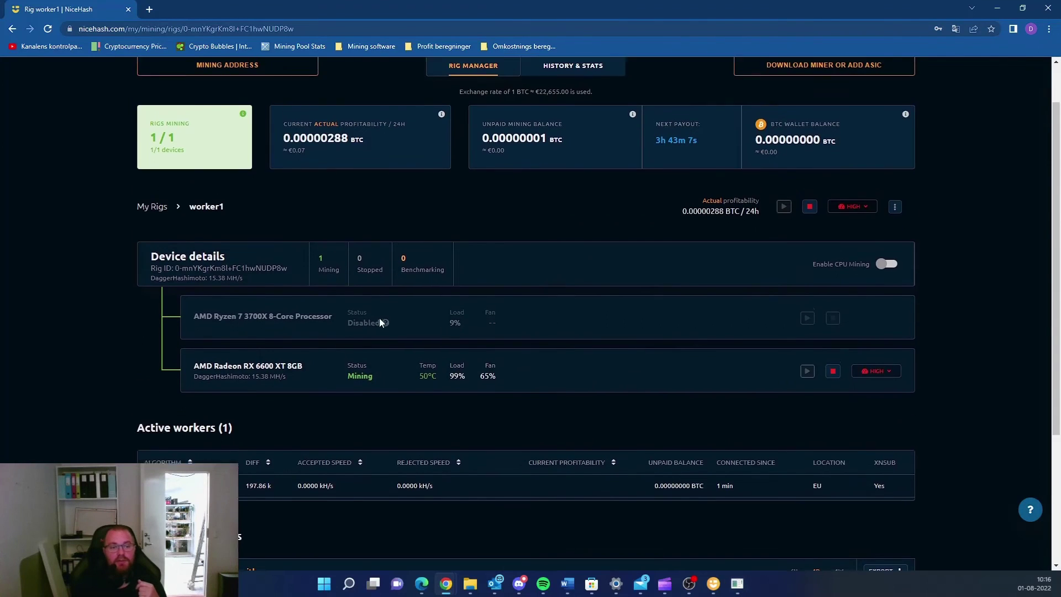
scroll(410, 291, "down", 1)
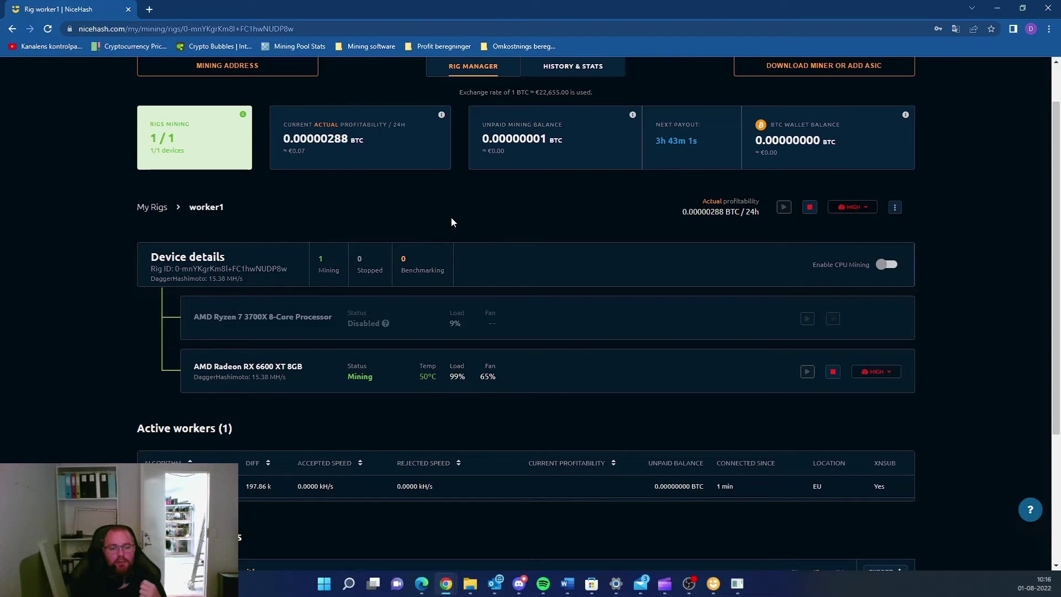
scroll(389, 323, "down", 1)
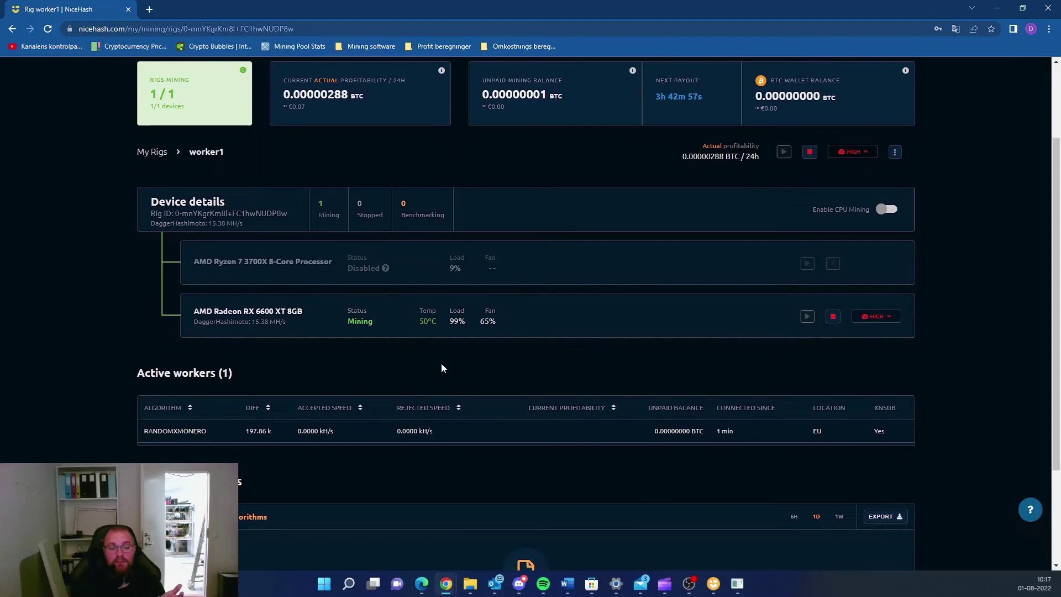
scroll(441, 367, "down", 1)
scroll(442, 331, "down", 1)
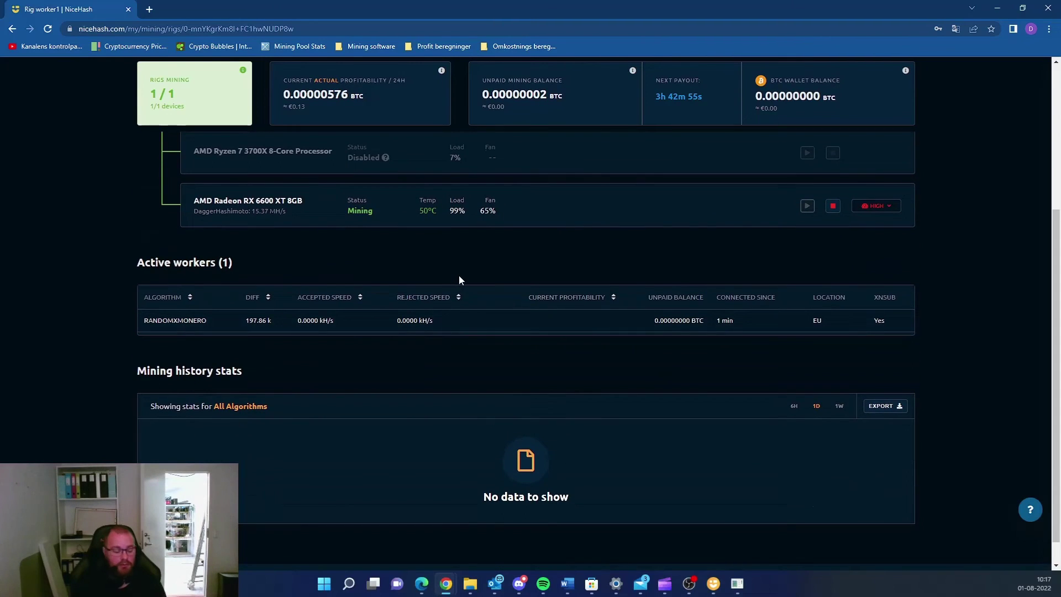
key("F5")
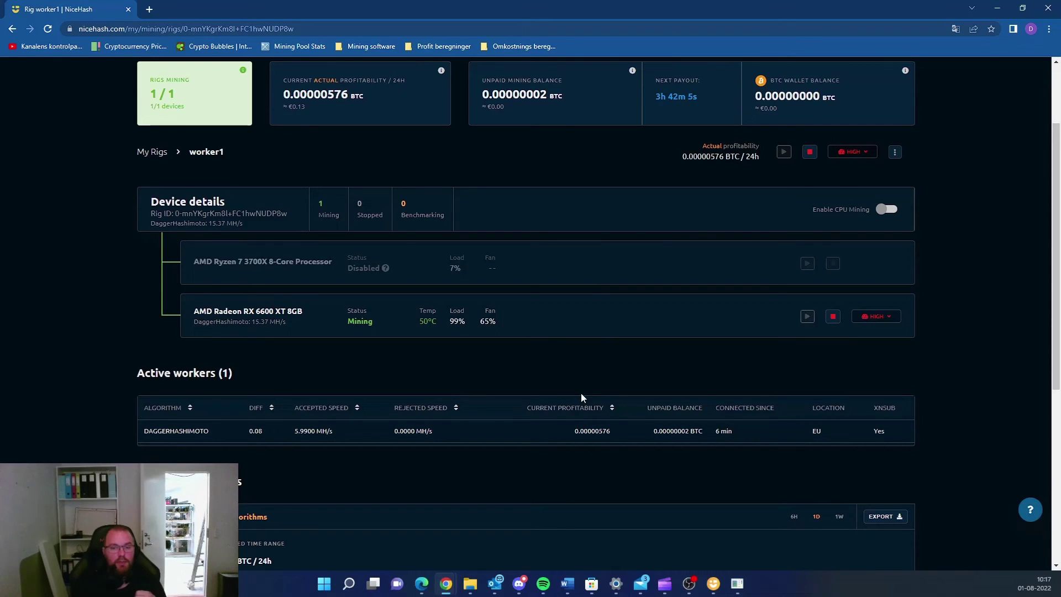
scroll(591, 403, "up", 2)
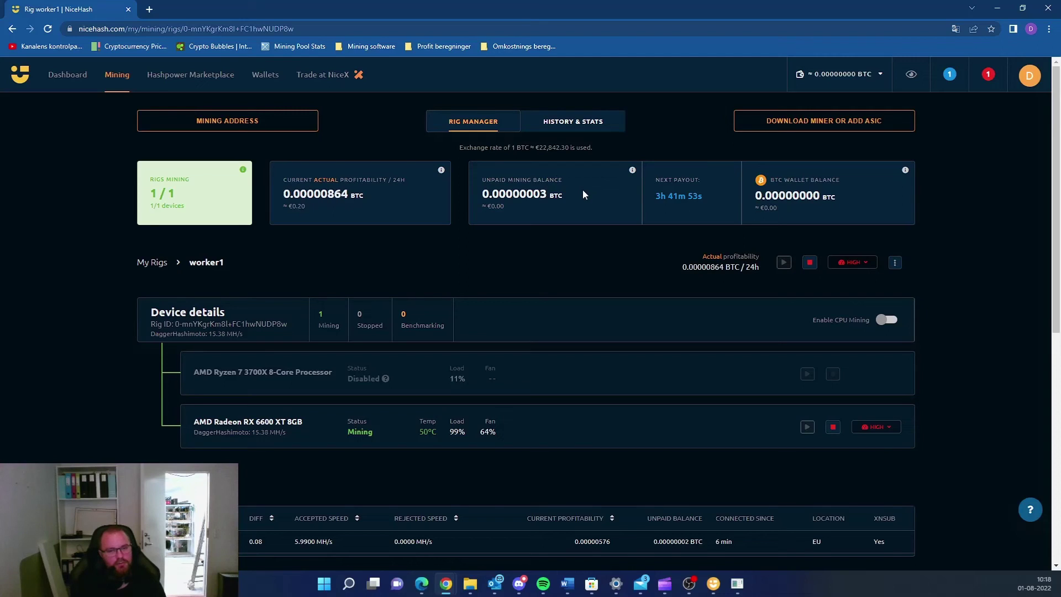
left_click(708, 204)
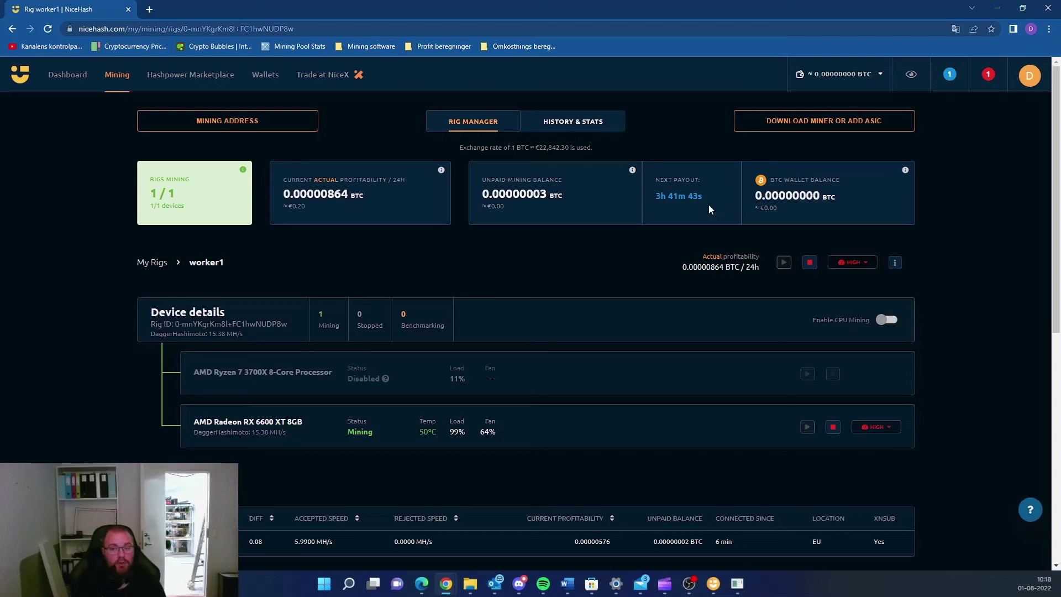
left_click_drag(840, 198, 755, 199)
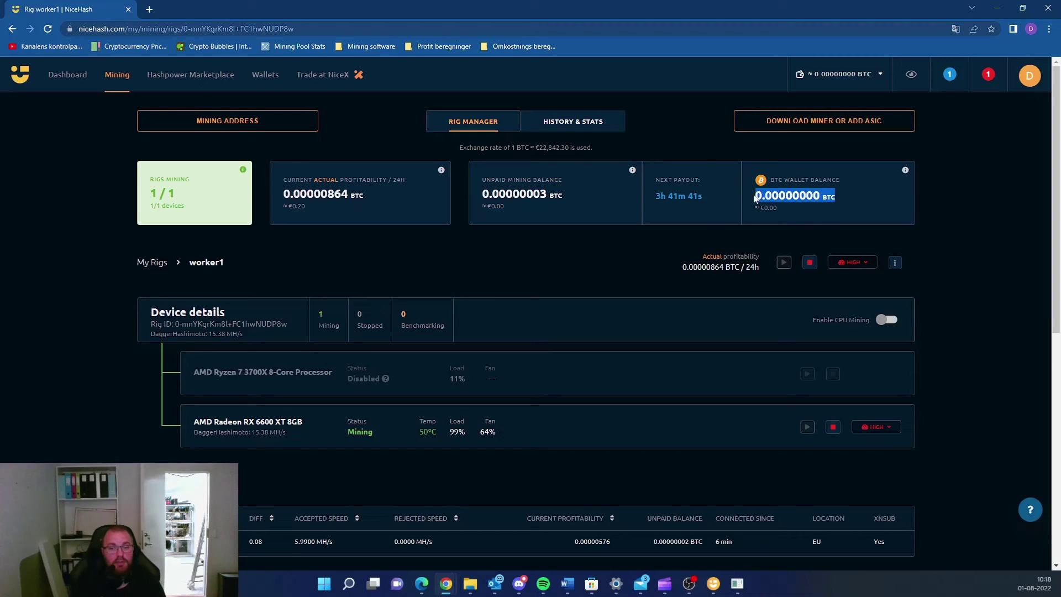